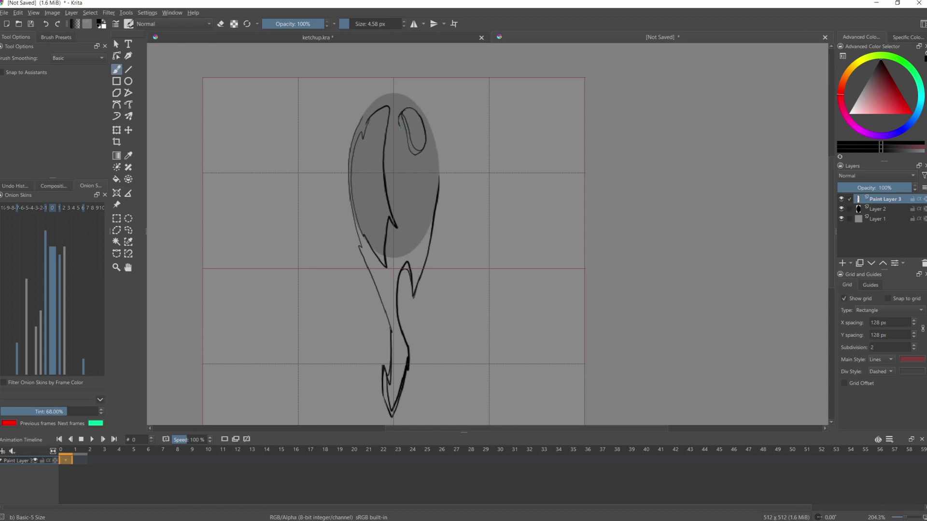
Add a new paint layer, sketch the flame's lower outline over the reference on frame 0, and enable onion skinning for the layer.
scroll(351, 293, down, 2)
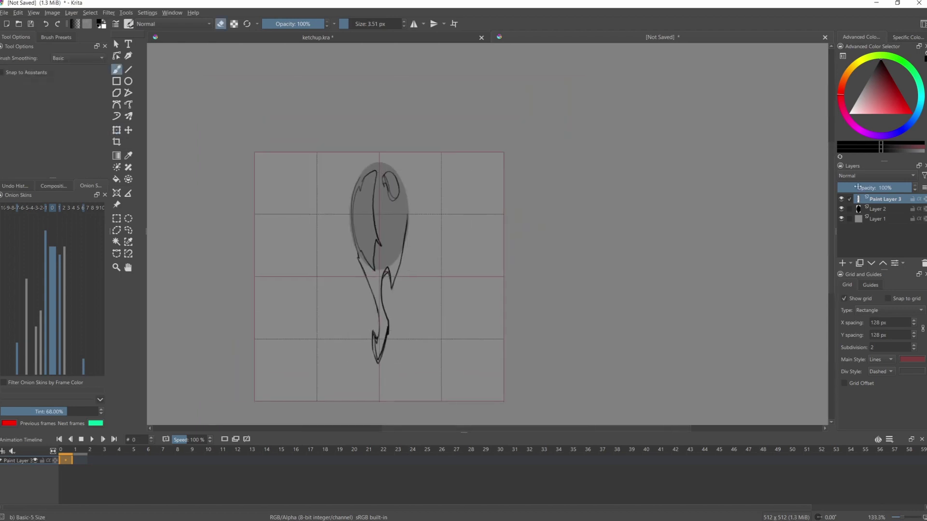
key(Insert)
mouse_move(357, 179)
mouse_down()
mouse_move(350, 227)
mouse_move(377, 306)
mouse_up()
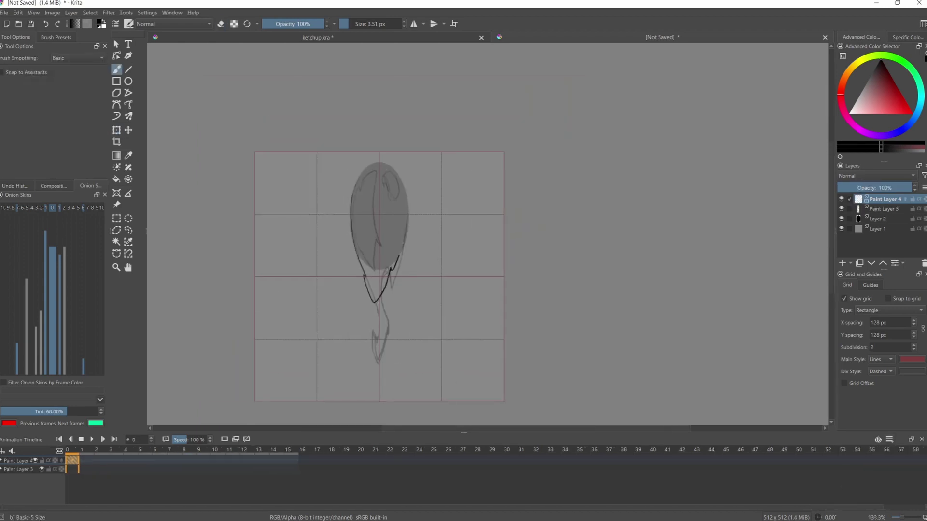
click(62, 461)
Sketch the flame outline on frames 1 and 2, carrying the tail tips farther from the oval body.
key(Right)
drag(351, 195, 365, 270)
drag(364, 267, 374, 317)
key(.)
drag(369, 275, 375, 341)
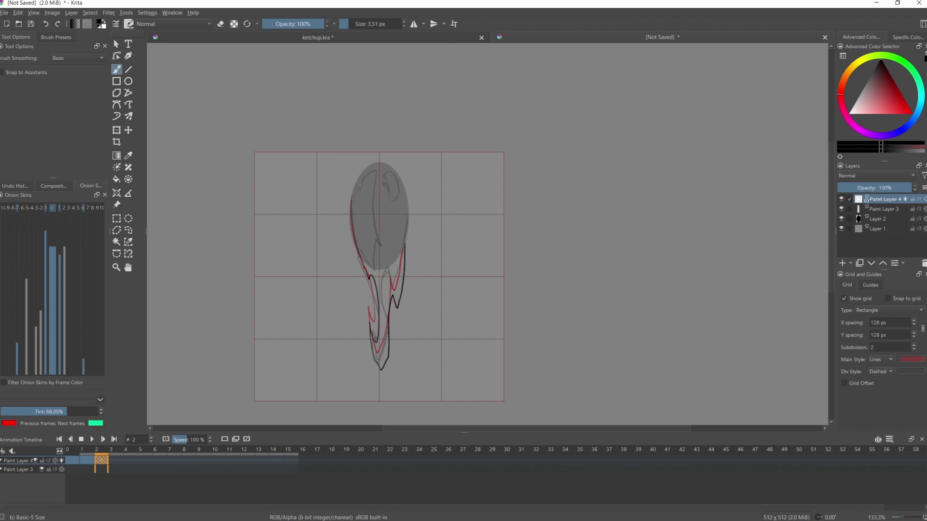
Sketch the flame outline on frames 3 and 4, stretching the tail and side tips down past the previous drawings.
key(.)
drag(352, 221, 370, 285)
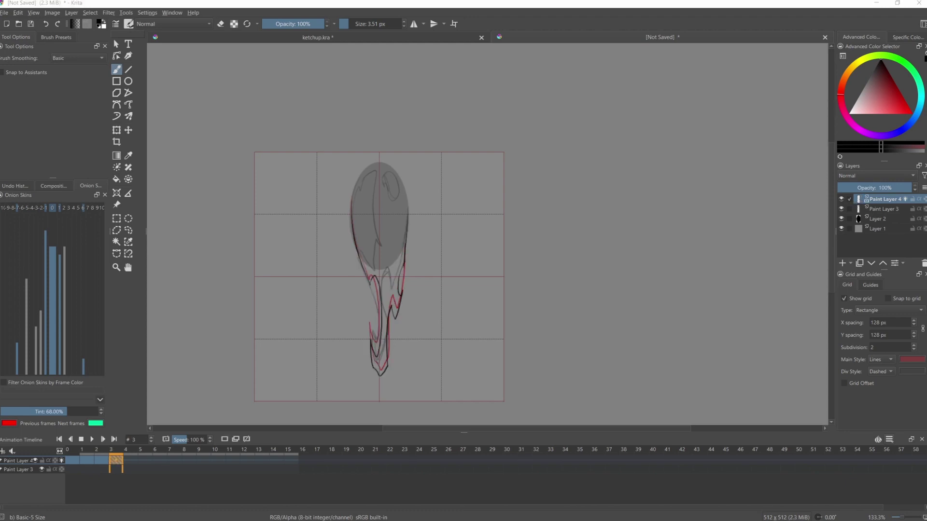
key(.)
drag(351, 212, 381, 386)
drag(409, 204, 394, 311)
Sketch the flame outline on frames 5 and 6, continuing the tail's downward flow along both sides.
key(.)
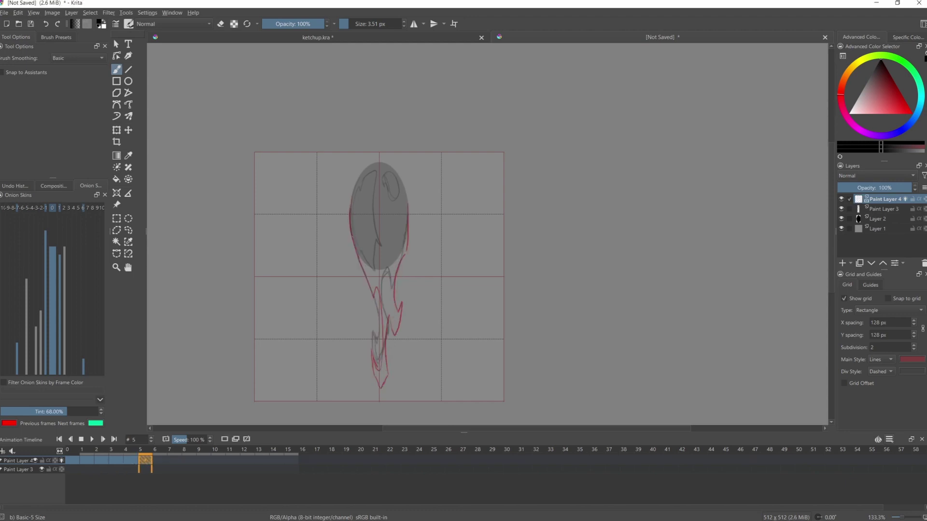
drag(395, 343, 408, 231)
key(.)
drag(351, 222, 378, 329)
mouse_move(378, 330)
mouse_down()
mouse_move(387, 368)
mouse_move(409, 223)
mouse_up()
Try to free-transform the sketch on frame 7 through a transform mask.
key(.)
right_click(893, 199)
key(ctrl+t)
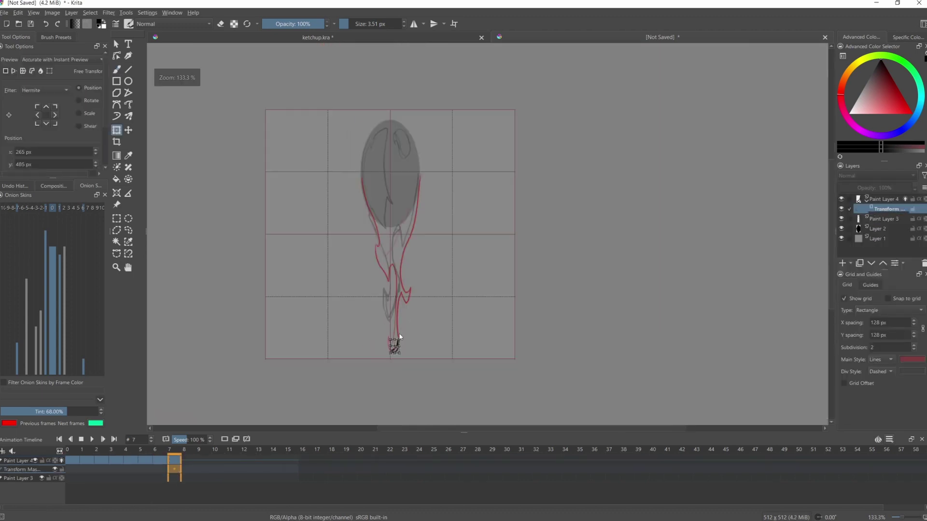
Sketch the flame outline on frame 7 and erase and redraw the tail tip as a small detached piece.
scroll(394, 344, up, 1)
key(b)
mouse_move(299, 110)
mouse_down()
mouse_move(339, 301)
mouse_move(372, 308)
mouse_up()
drag(372, 308, 390, 126)
key(e)
drag(341, 383, 353, 369)
key(e)
drag(355, 349, 356, 382)
Draw both sides of the flame on frame 8, including the detached tip below the tail.
key(.)
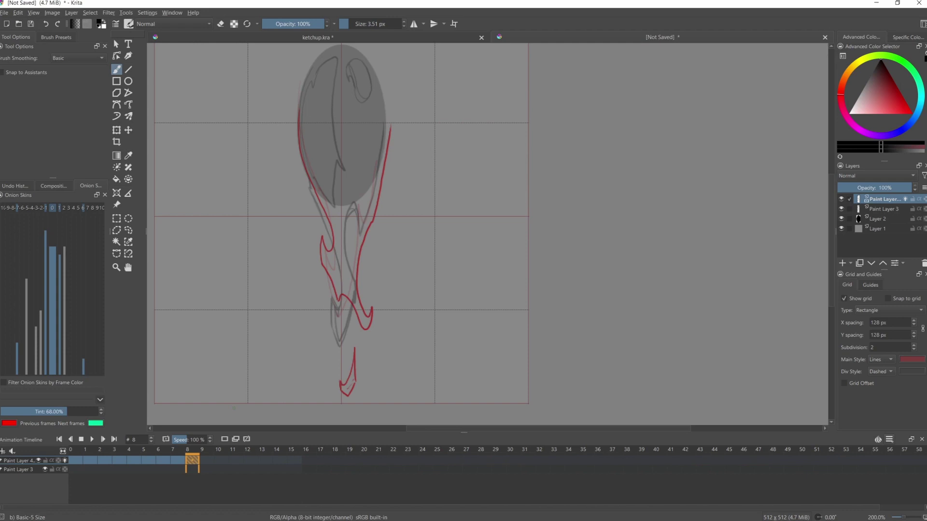
drag(300, 114, 322, 253)
mouse_move(323, 253)
mouse_down()
mouse_move(375, 318)
mouse_move(388, 118)
mouse_up()
drag(341, 386, 349, 399)
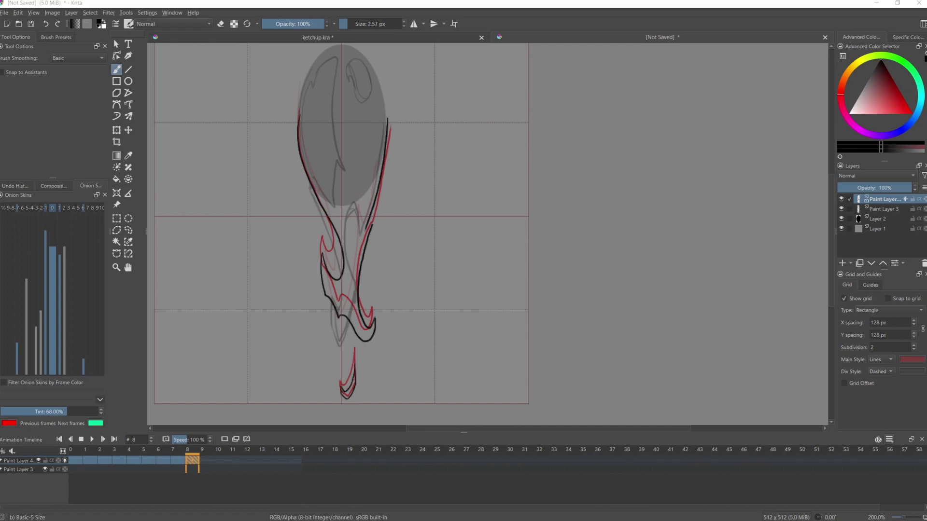
Sketch the flame outline on frames 9 and 10, following the onion skin of the preceding frames.
key(minus)
key(.)
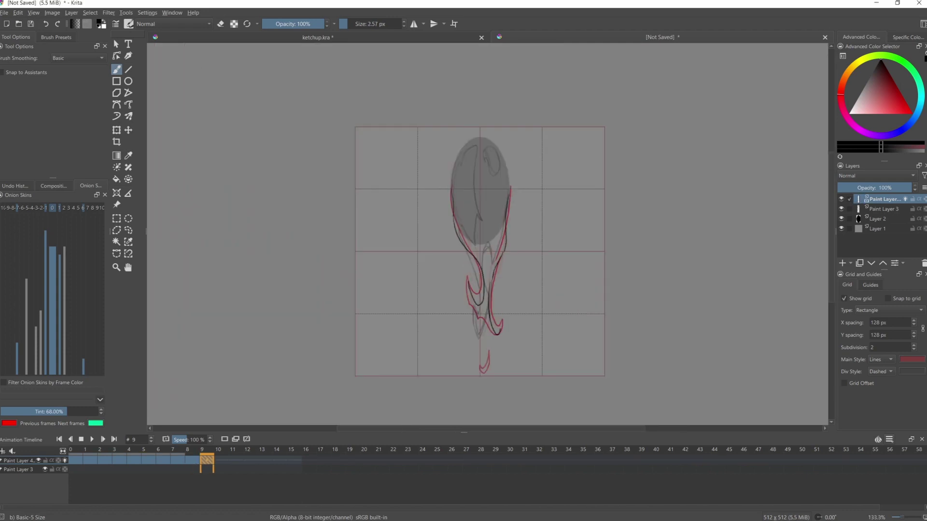
key(.)
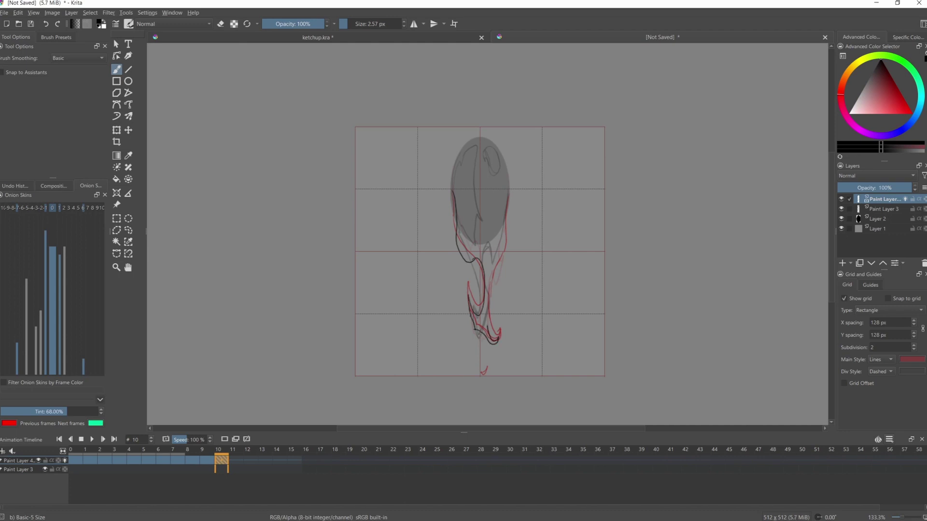
Sketch frames 11 and 12 of the flame with new curled tips forming on both sides below the body.
key(.)
key(e)
drag(480, 251, 425, 252)
drag(398, 193, 418, 283)
key(.)
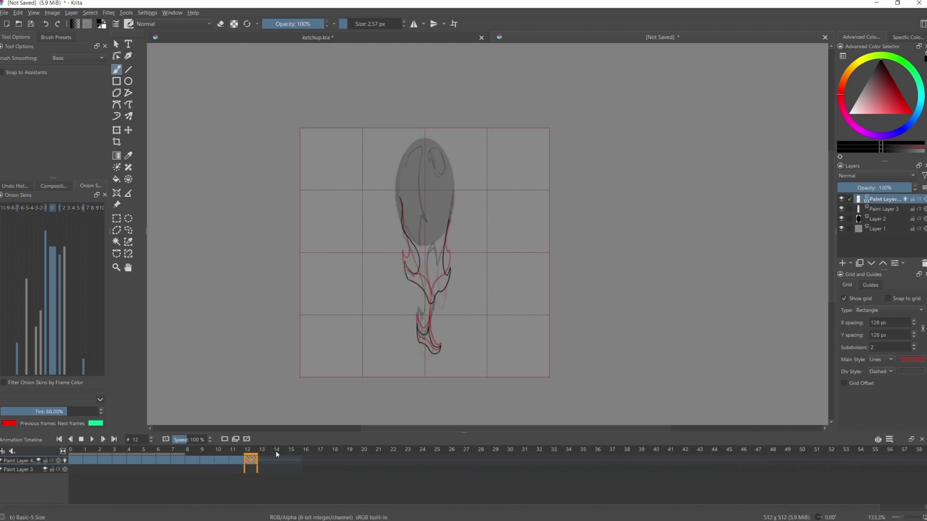
Sketch frames 13 and 14, separating the tail's end piece from the main flame.
key(.)
drag(421, 342, 437, 356)
key(.)
drag(399, 201, 429, 283)
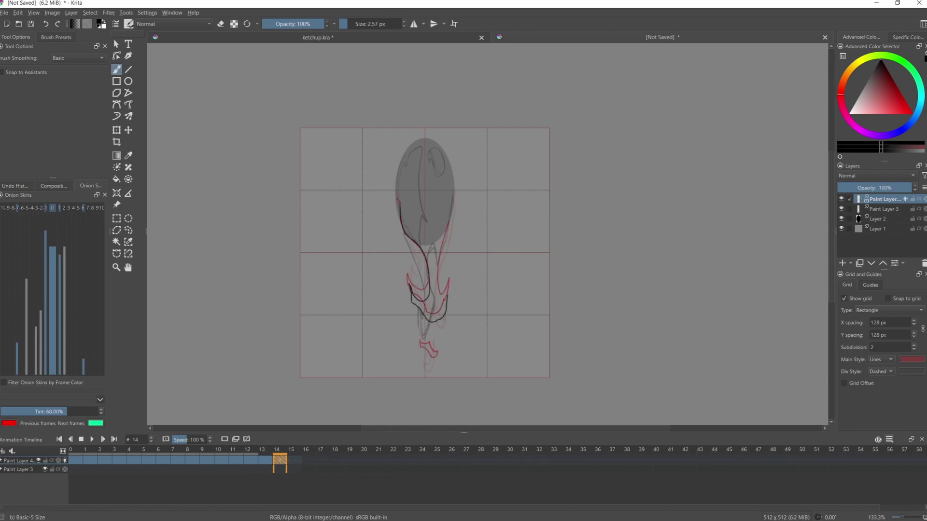
Draw the flame outline on frame 15 and erase the stray lines below the oval so it leads into the loop start.
key(.)
drag(400, 204, 429, 306)
key(.)
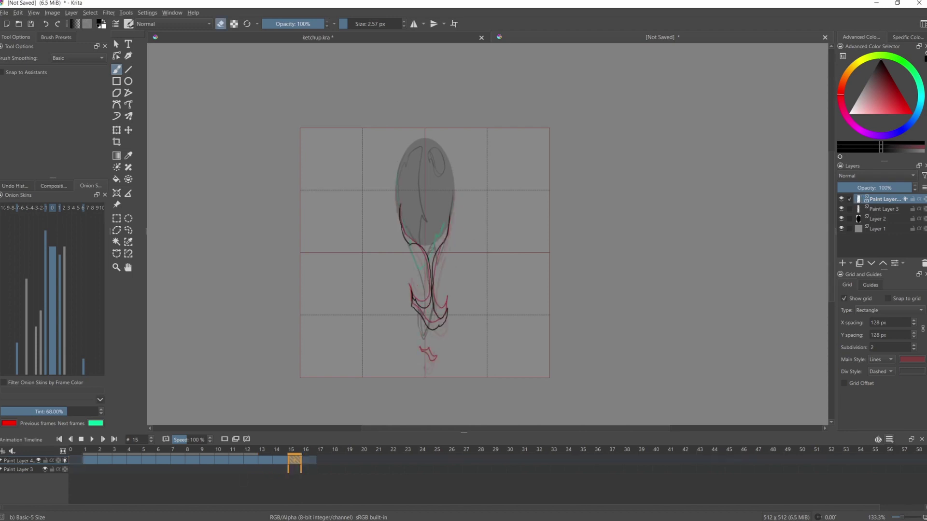
drag(410, 242, 444, 222)
Play back the rough flame animation to check its motion.
key(space)
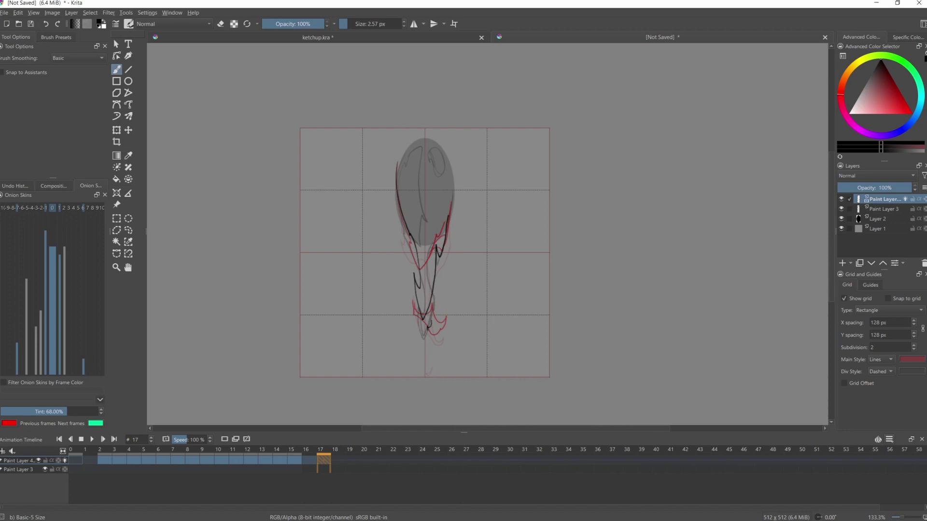
key(space)
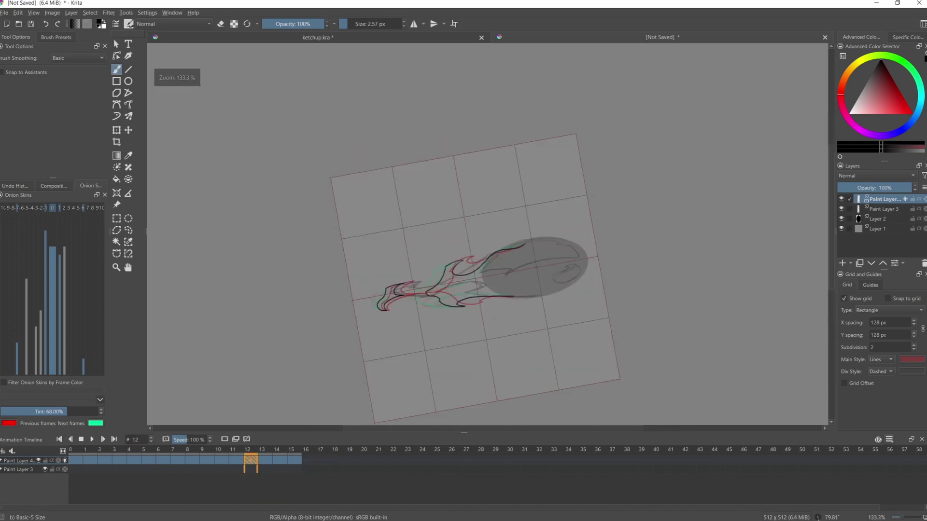
key(space)
key(space)
Erase and thicken parts of the flame outline on the opening frames up to frame 3.
scroll(425, 232, up, 1)
key(e)
key(.)
key(e)
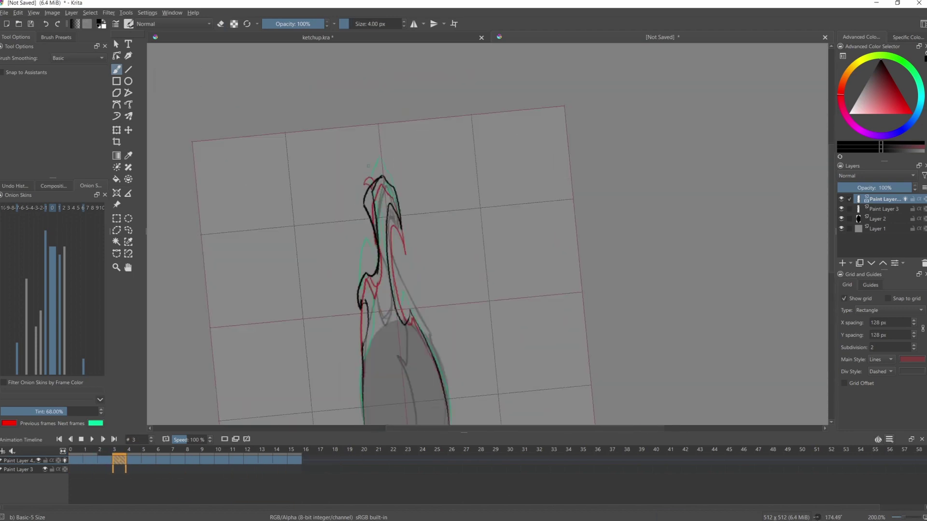
Refine the flame outlines on frames 4 to 6, comparing each with its neighbouring frames.
key(comma)
key(comma)
key(comma)
key(period)
key(period)
key(period)
key(period)
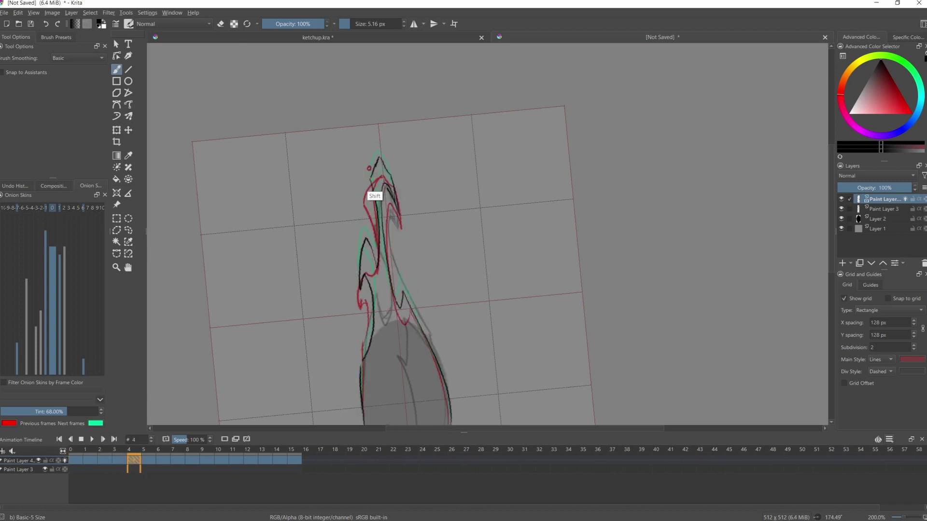
key(period)
key(period)
key(bracketleft)
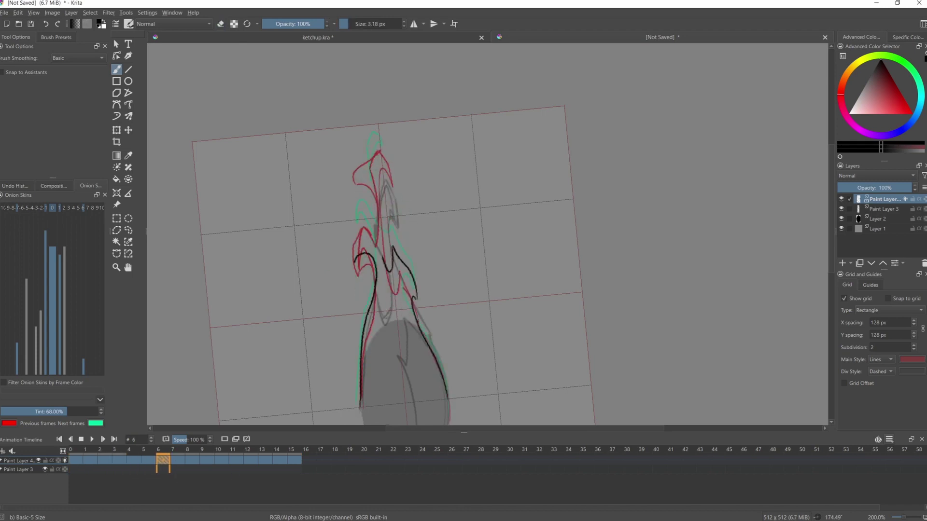
Erase the tail tip on frame 7 and redraw the flame's curled side outline.
key(period)
key(e)
mouse_move(381, 138)
mouse_down()
mouse_move(359, 179)
mouse_move(371, 175)
mouse_up()
key(e)
drag(363, 319, 353, 247)
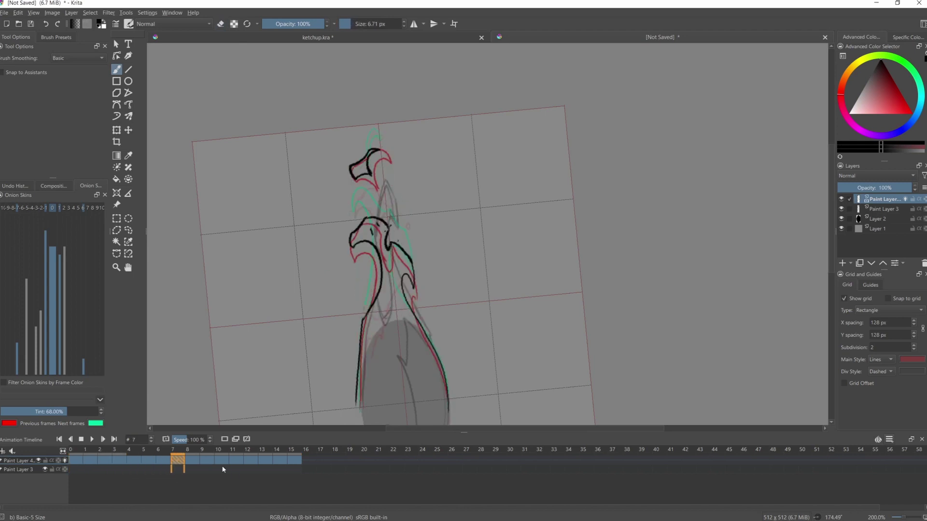
Redraw the flame's side curl on frame 8 and hide the reference sketch and oval layers.
key(period)
drag(371, 302, 354, 239)
key(period)
key(comma)
key(period)
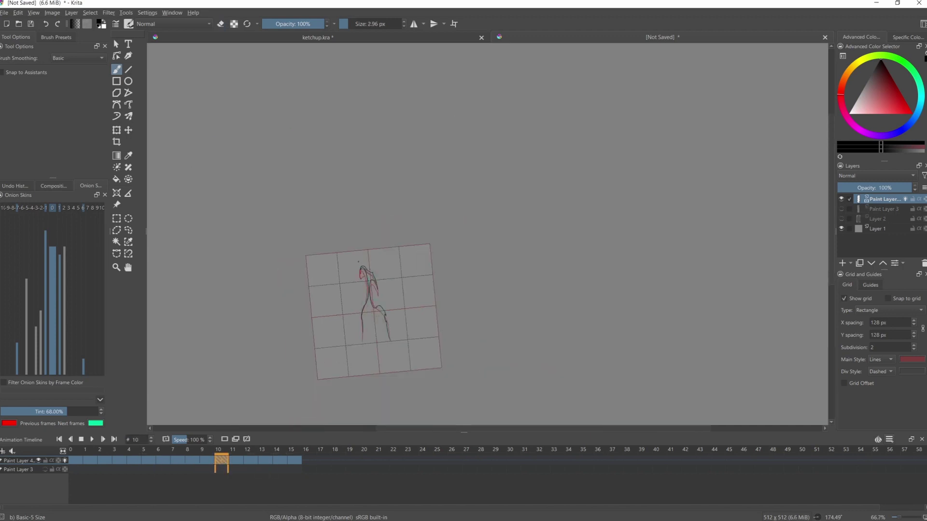
Refine the tail outlines on the frames from 11 to 15, including the small detached piece.
key(period)
key(period)
scroll(372, 271, up, 4)
key(period)
key(period)
key(period)
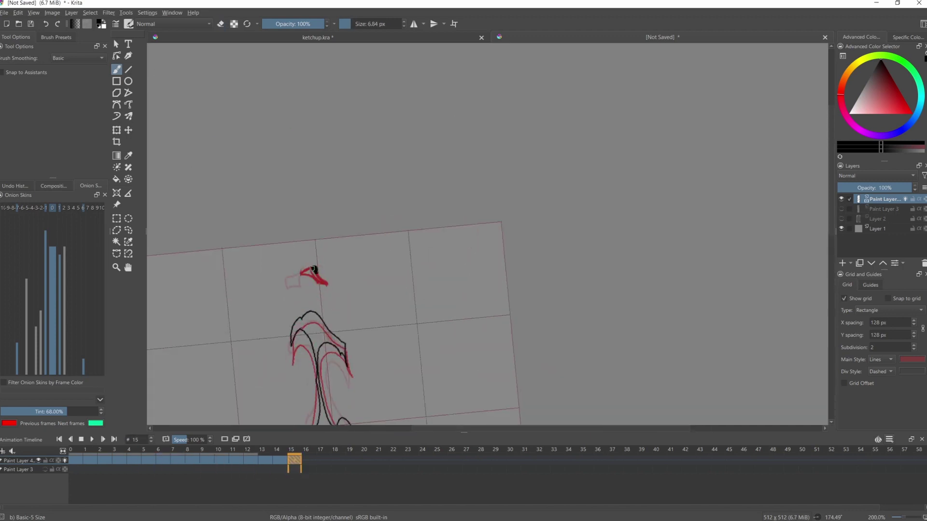
Touch up the flame outlines on the closing frames and lower the sketch layer's opacity to 25%.
key(period)
scroll(392, 254, down, 2)
key(e)
key(comma)
key(period)
key(comma)
key(comma)
key(e)
key(comma)
drag(386, 297, 403, 325)
key(comma)
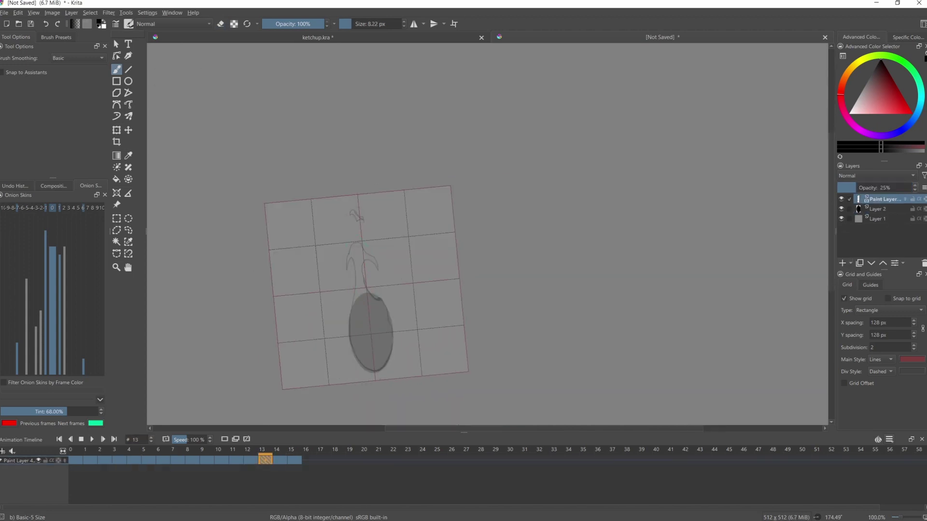
Fill the flame's silhouette and detached pieces in black on frame 0 of a new paint layer, using the Shapes Fill brush.
scroll(367, 285, up, 1)
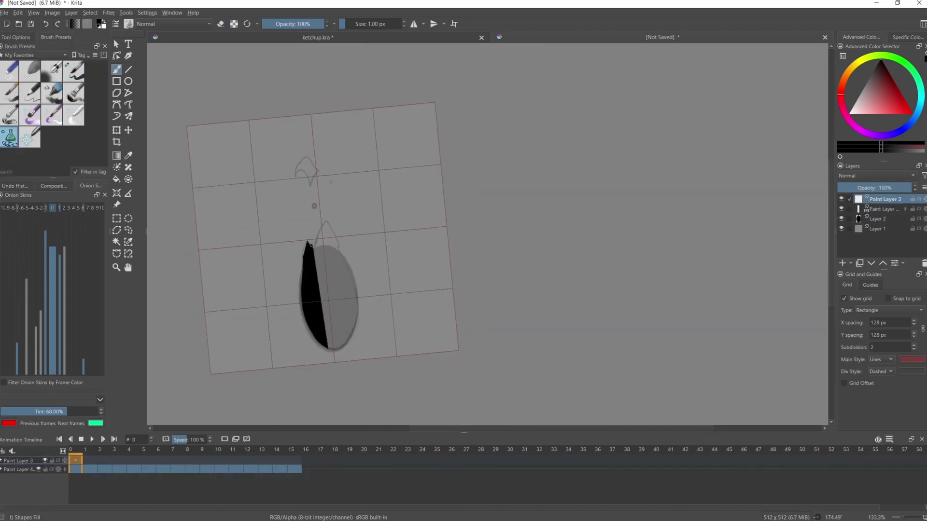
drag(321, 241, 338, 350)
drag(296, 175, 312, 166)
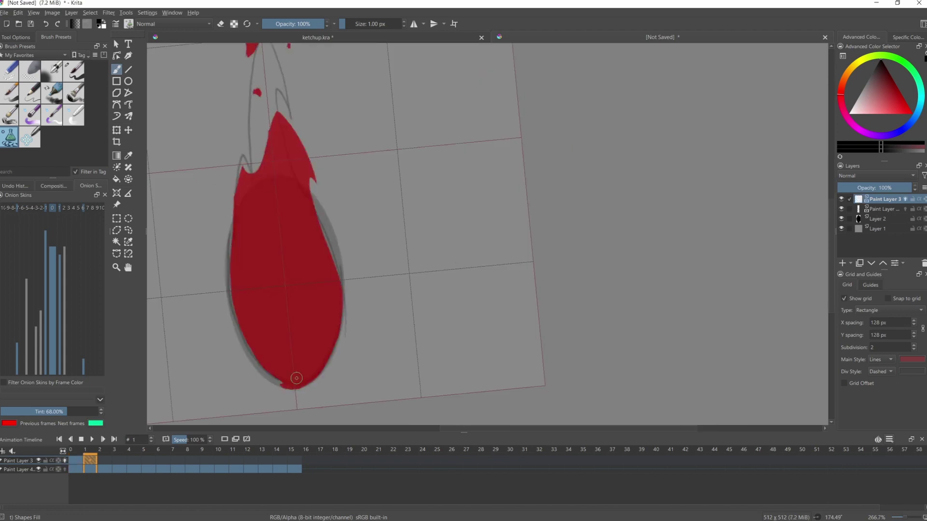
Fill the flame body and detached pieces on frames 1 and 2, following the sketch outlines.
mouse_move(294, 381)
mouse_down()
mouse_move(310, 159)
mouse_move(296, 384)
mouse_up()
scroll(328, 275, down, 1)
mouse_move(245, 84)
mouse_down()
mouse_move(274, 93)
mouse_move(265, 66)
mouse_up()
key(Right)
key(Left)
key(Right)
Fill and trim the flame silhouette on frame 3, and set the fill layer's opacity to 46%.
key(Right)
mouse_move(300, 359)
mouse_down()
mouse_move(257, 218)
mouse_move(312, 186)
mouse_move(300, 358)
mouse_up()
click(871, 188)
drag(294, 113, 295, 205)
key(e)
drag(309, 206, 336, 329)
Fill the flame silhouette on frames 4 and 5.
key(Right)
drag(297, 277, 302, 335)
mouse_move(305, 414)
mouse_down()
mouse_move(269, 140)
mouse_move(306, 416)
mouse_move(251, 208)
mouse_move(297, 221)
mouse_up()
key(Right)
Step back through the filled frames and play them to check the motion.
key(Left)
key(Left)
key(Left)
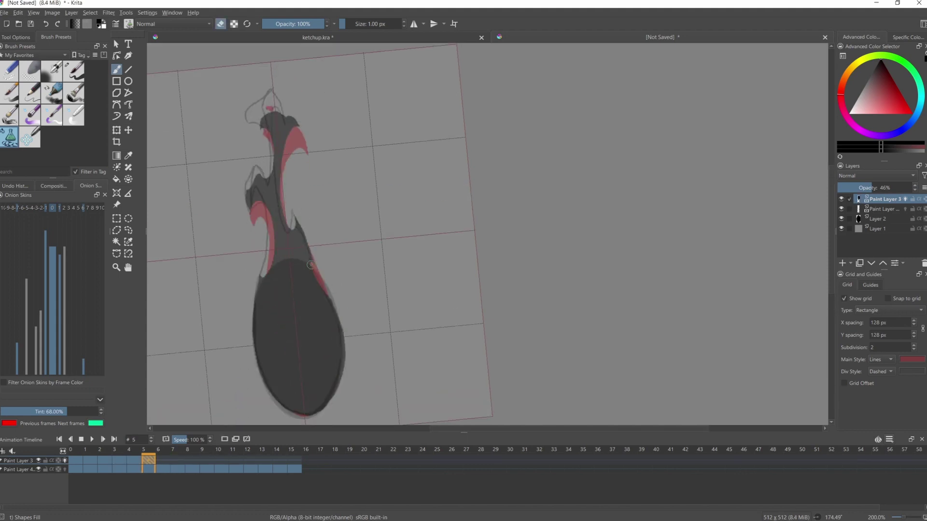
key(space)
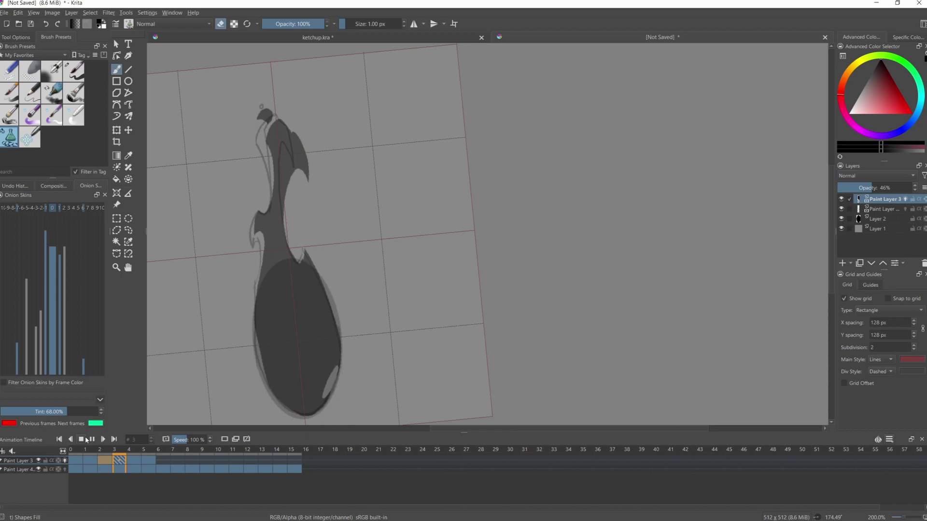
Fill the flame silhouette on frames 6 and 7, including the detached tip.
key(minus)
key(minus)
key(minus)
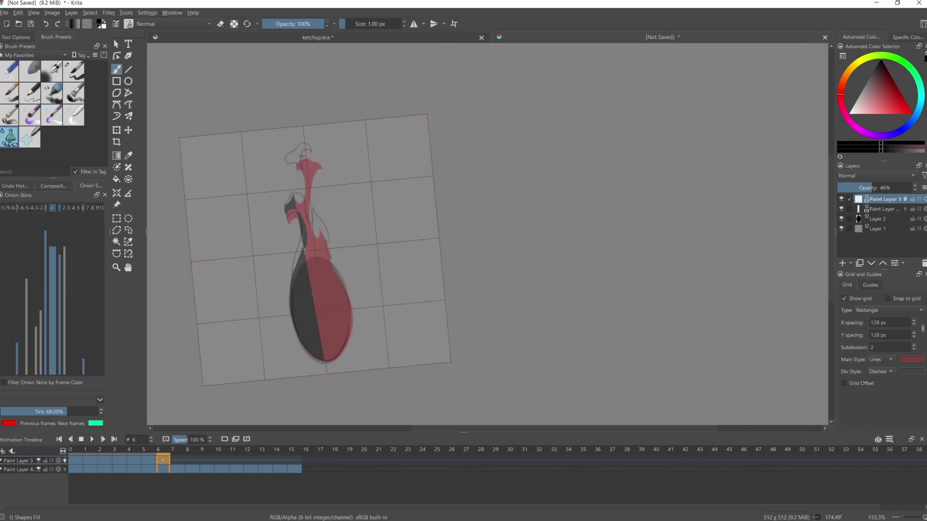
key(Right)
key(Right)
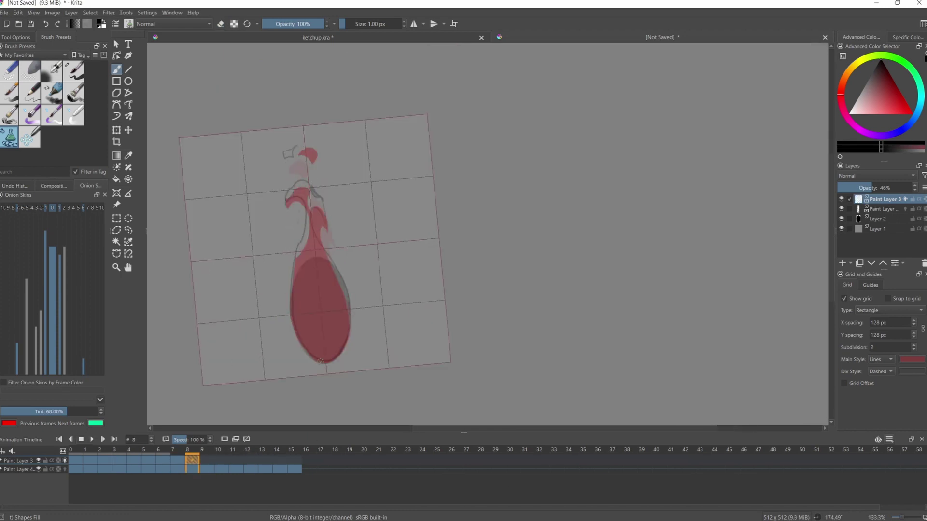
Fill the flame silhouette and loose pieces on frames 8 to 10.
key(Right)
key(Right)
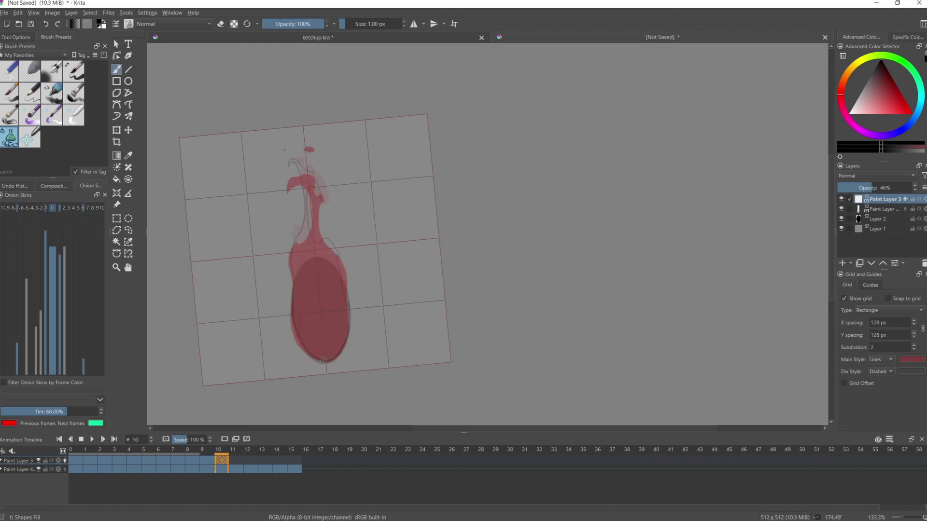
key(Right)
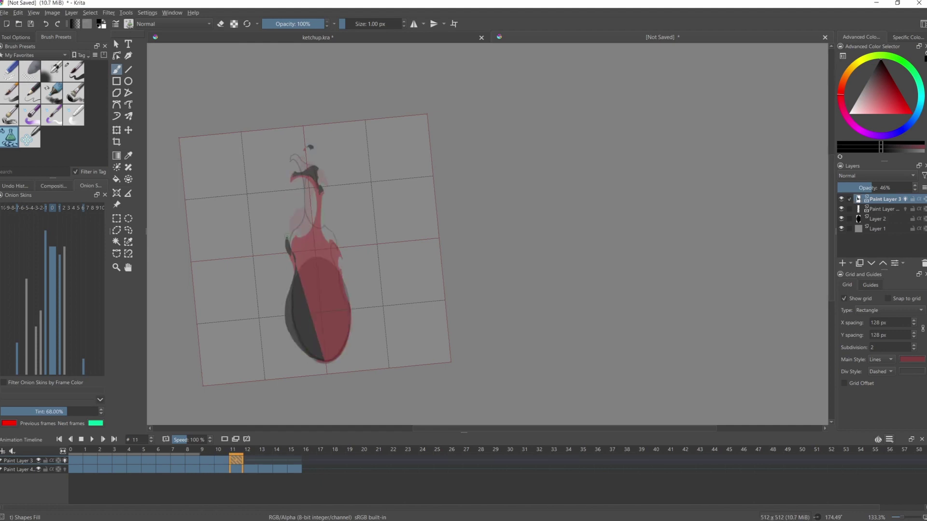
Fill the remaining flame silhouettes on frames 11 to 15.
key(Right)
key(Right)
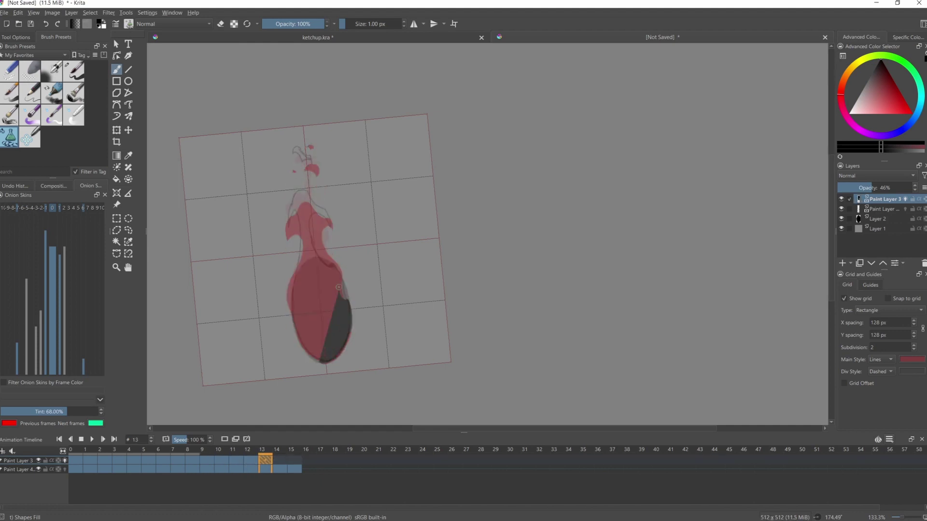
key(Right)
key(Right)
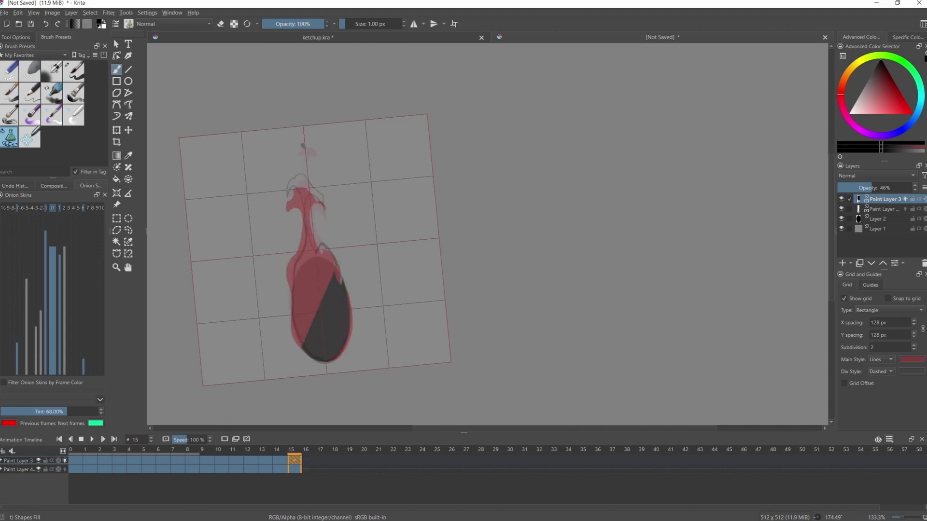
Hide the line sketch layer and review the filled silhouettes back to frame 11.
key(Left)
key(Left)
key(Left)
key(Left)
key(Right)
key(Right)
scroll(379, 277, down, 2)
click(841, 209)
scroll(342, 277, up, 3)
key(Left)
key(Left)
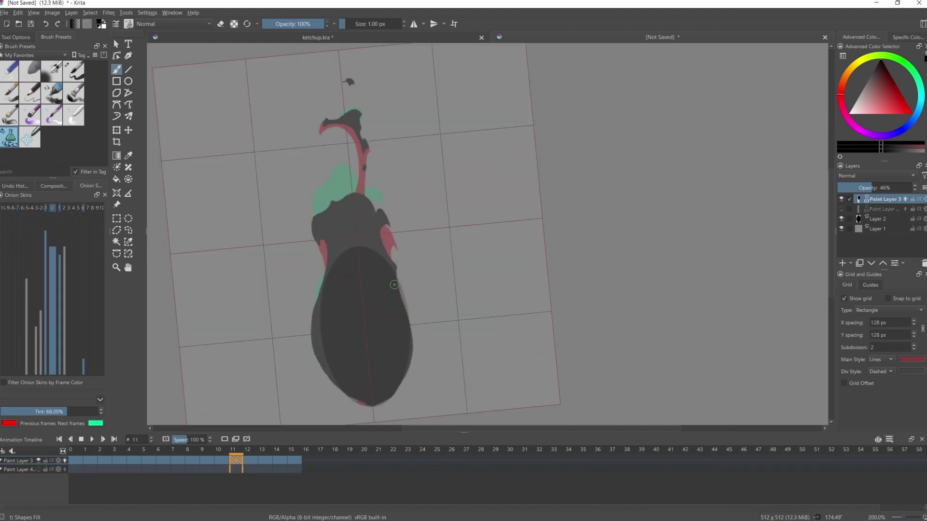
Review the filled silhouettes frame by frame back from frame 11 and play the animation.
key(Left)
key(Left)
key(Left)
key(e)
key(e)
key(Left)
key(Left)
key(Left)
key(Left)
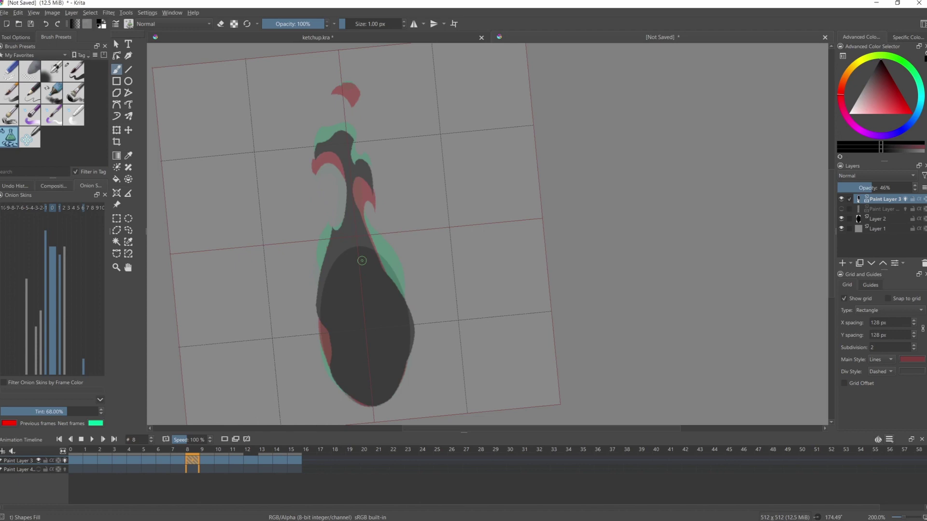
key(space)
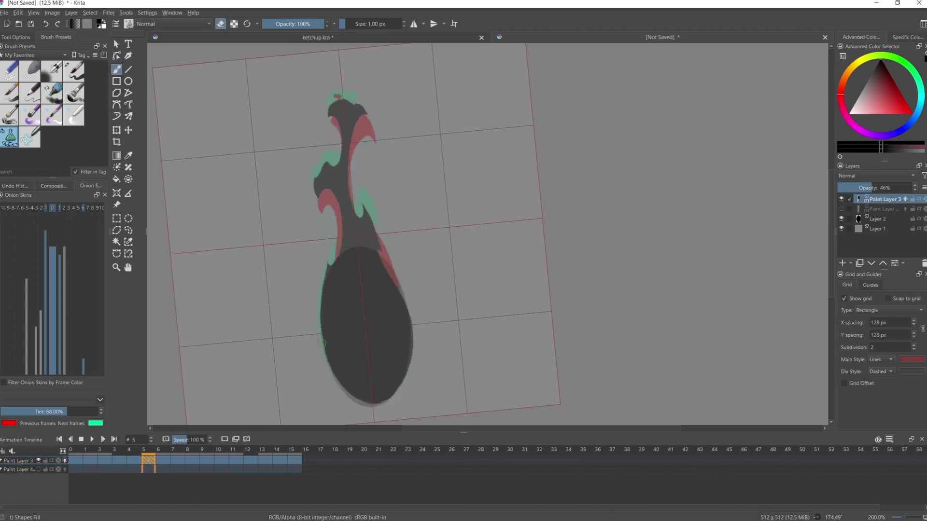
Hide Layer 2, add a new paint layer above the silhouettes at frame 0 and choose the Basic-5 Size brush.
key(minus)
key(minus)
key(minus)
key(minus)
key(minus)
click(842, 219)
click(74, 461)
click(842, 263)
click(74, 72)
scroll(345, 322, up, 4)
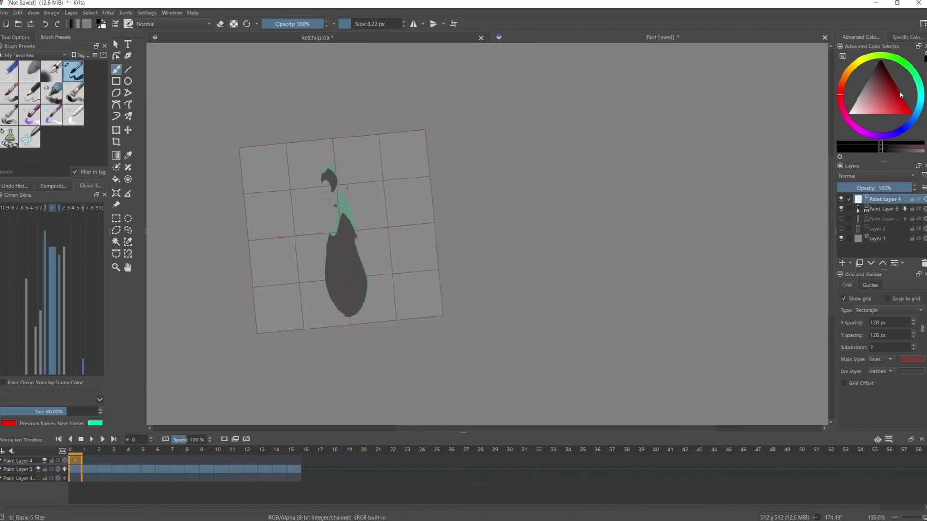
Set the brush colour to red and sketch curved guide lines along the flame's edge on frames 0 to 3.
click(912, 114)
drag(346, 324, 354, 324)
key(Right)
key(Right)
key(Right)
key(Right)
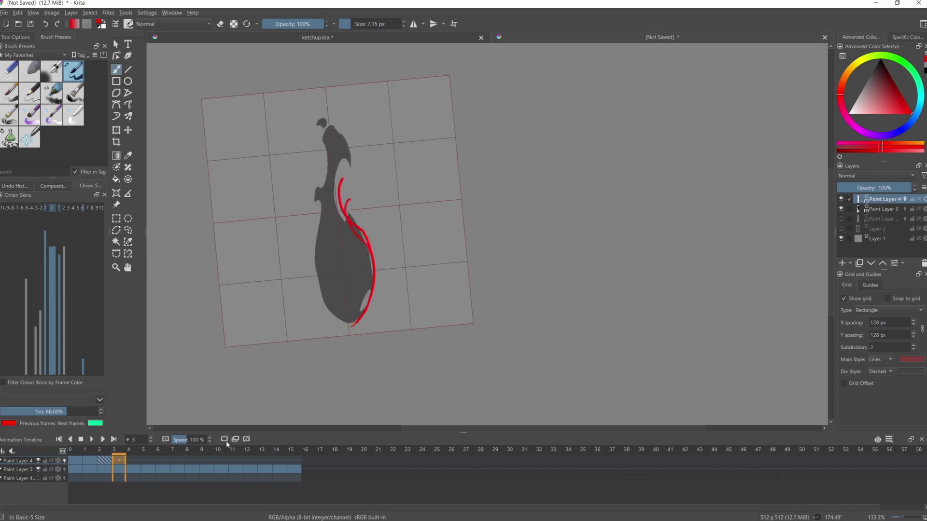
Sketch red guide contours around the flame's body on frames 4 to 8, undoing a stray stroke.
key(Left)
key(Left)
key(Right)
key(Right)
key(Right)
drag(329, 195, 348, 323)
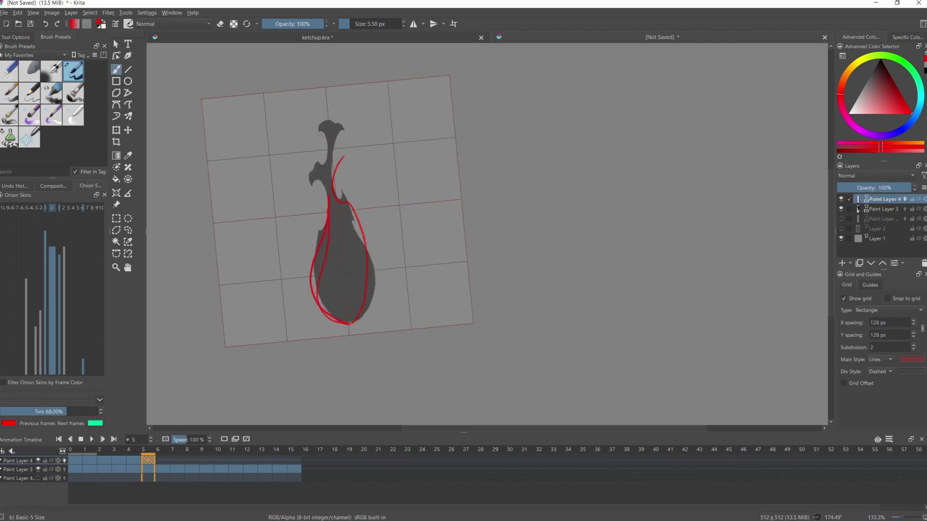
key(Right)
key(ctrl+z)
key(Right)
drag(334, 167, 310, 313)
key(Right)
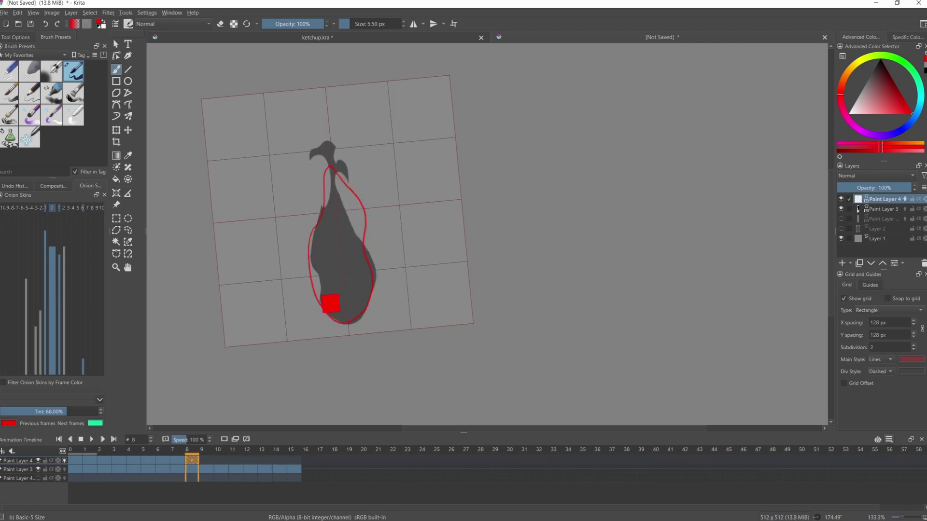
Dim the red guide layer and reshape the silhouette's edge on Paint Layer 3 at frame 1, with black as the brush colour.
click(65, 461)
scroll(278, 263, down, 3)
scroll(278, 263, up, 3)
click(860, 189)
click(885, 209)
scroll(380, 273, up, 2)
click(880, 60)
drag(361, 233, 378, 285)
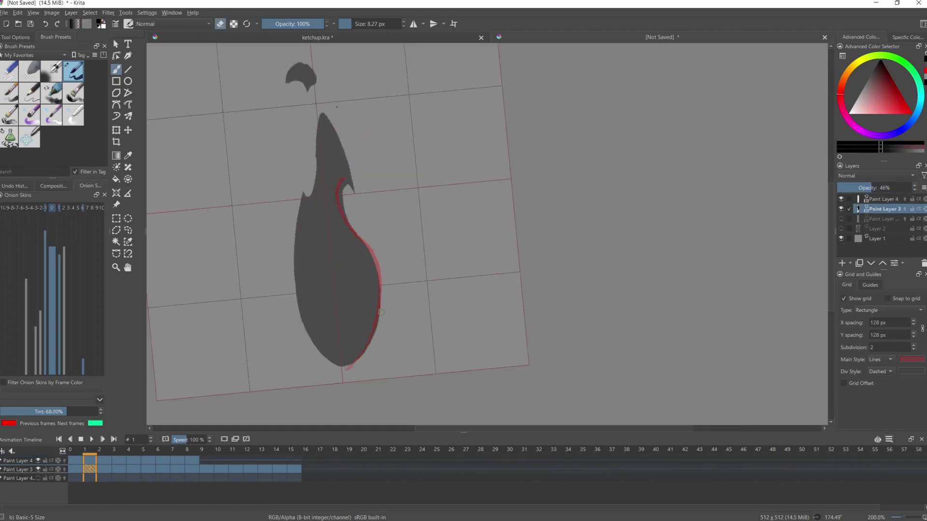
Show the oval on Layer 2 and reshape the lower edges of the frame 2 silhouette.
key(Right)
click(841, 229)
key(Right)
drag(316, 351, 292, 285)
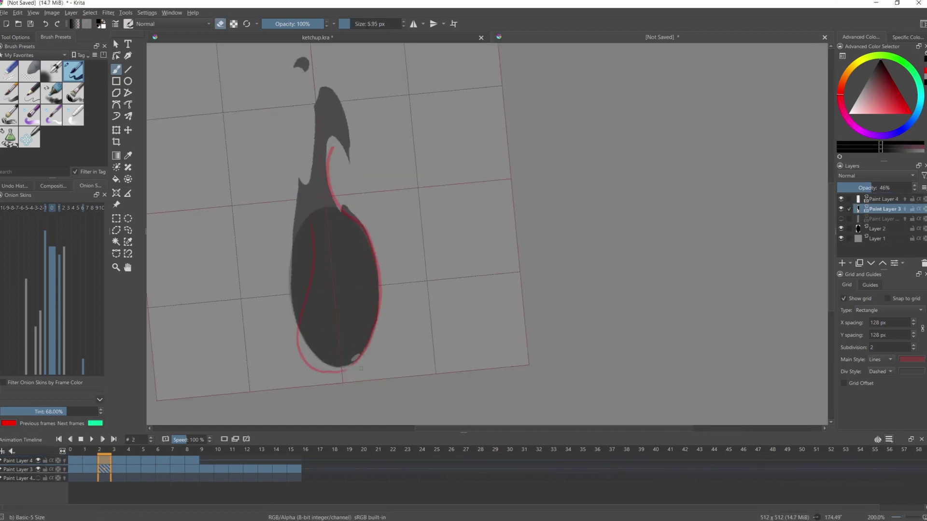
drag(356, 357, 361, 334)
Reshape the silhouettes on frames 3 to 6 to follow the red guides and the oval.
key(Right)
key(bracketright)
key(bracketright)
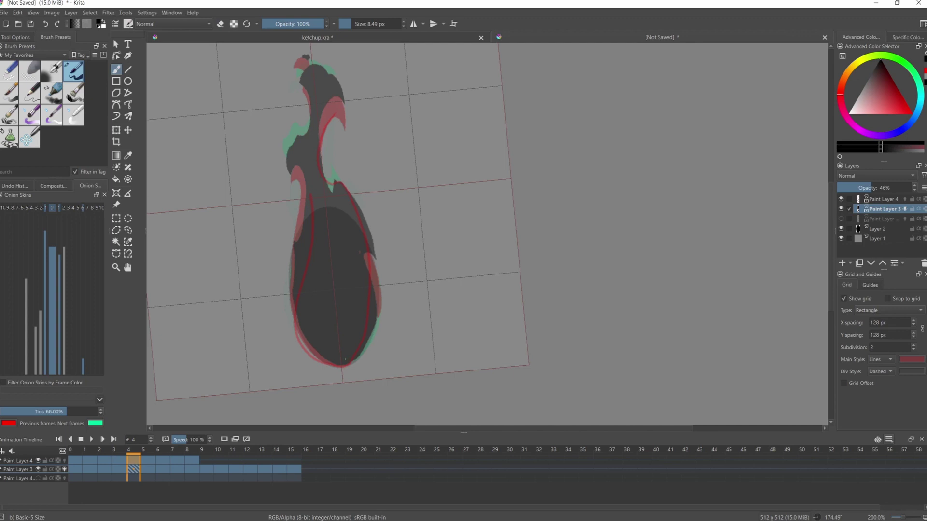
key(Right)
key(Right)
key(bracketleft)
key(Right)
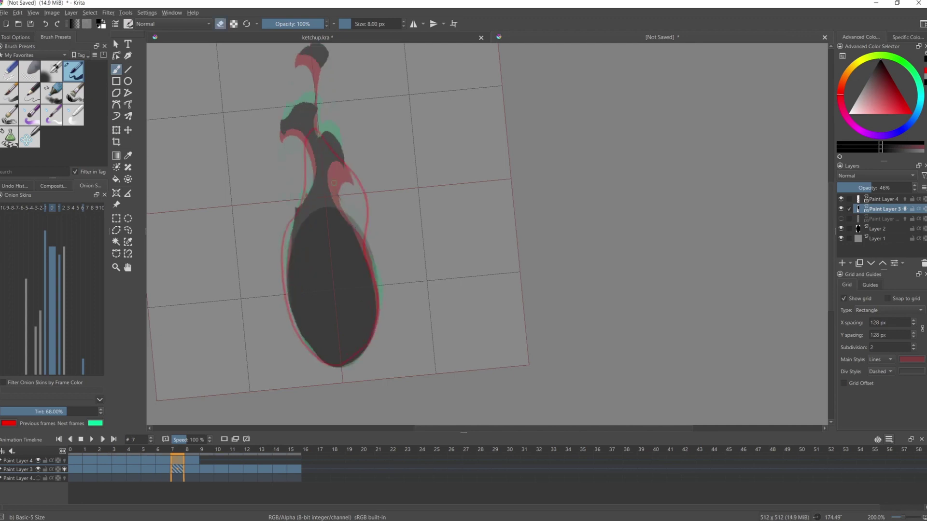
Refine the silhouettes' lower edges on frames 7 and 8 with a larger brush.
key(bracketright)
key(bracketright)
key(Right)
key(e)
drag(376, 325, 365, 354)
Hide the red guide layer and touch up the silhouette's body edges on frames 7 to 10.
click(178, 470)
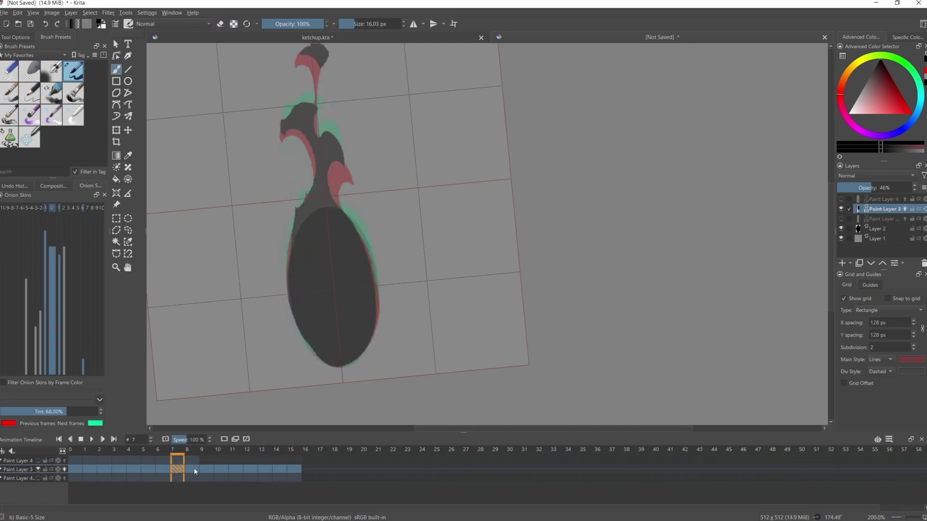
click(194, 471)
click(207, 470)
click(221, 470)
drag(288, 317, 314, 353)
mouse_move(293, 237)
mouse_down()
mouse_move(287, 178)
mouse_move(296, 221)
mouse_up()
key(e)
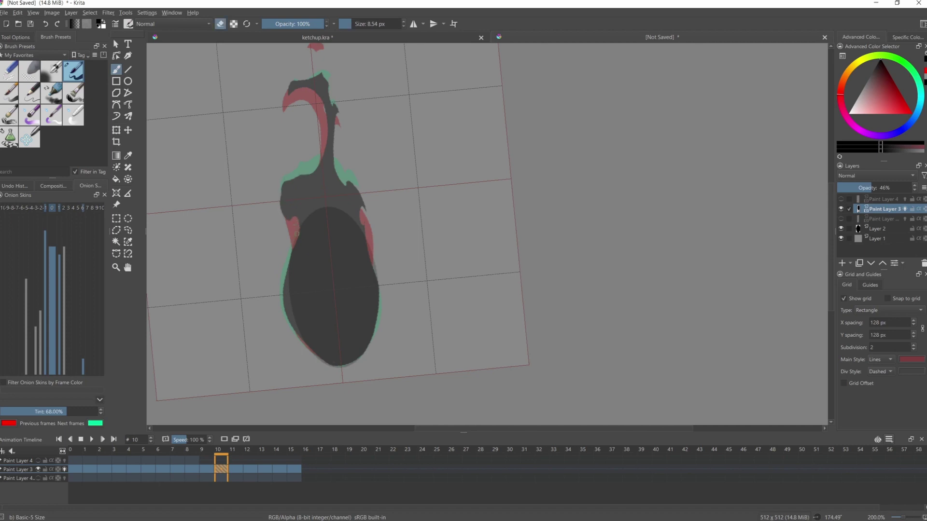
Return to frame 7 and play the silhouette animation at a smaller view size.
key(Left)
key(Left)
key(Left)
key(space)
scroll(349, 287, down, 4)
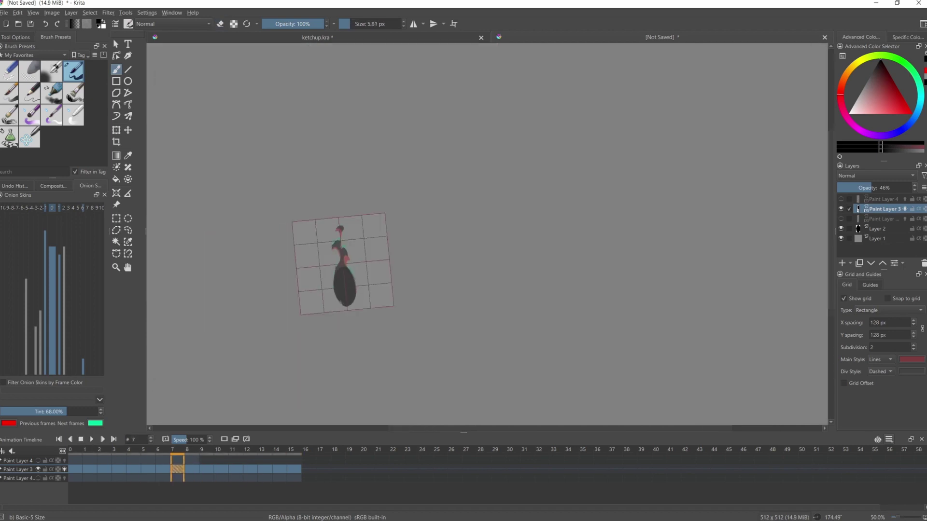
Clean up the silhouettes up to frame 13, adjusting the brush size and erasing excess edges.
key(plus)
key(plus)
key(plus)
key(bracketright)
key(bracketright)
key(bracketright)
key(space)
key(e)
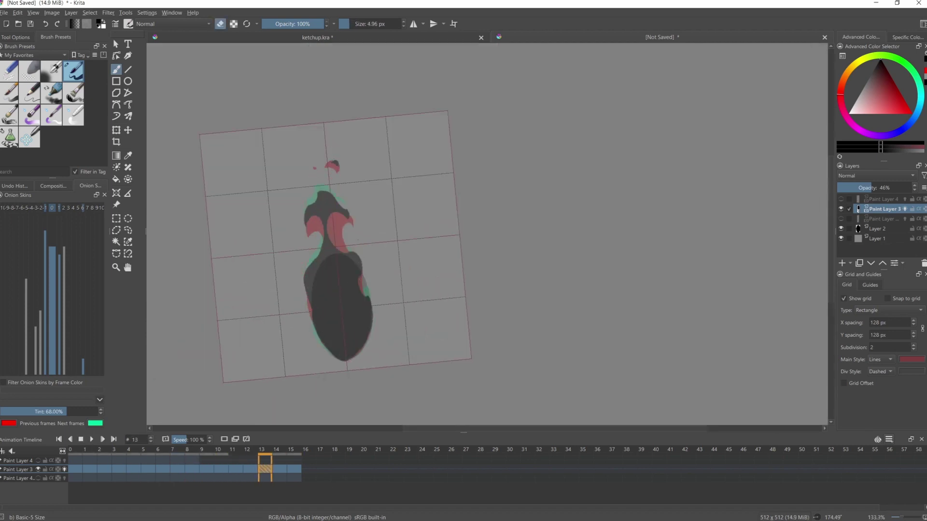
Touch up the silhouettes on frames 14 and 15 and play the animation.
key(e)
key(bracketright)
key(Right)
key(Right)
key(e)
scroll(380, 226, down, 2)
key(space)
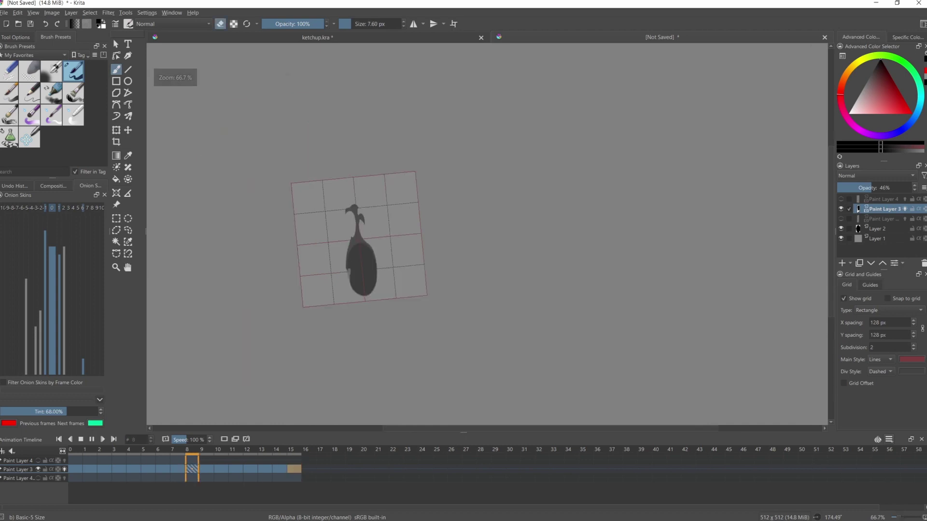
Set Paint Layer 3 to 100% opacity and move Layer 2 above it.
click(895, 229)
click(911, 188)
scroll(338, 229, up, 2)
click(884, 209)
click(905, 209)
key(space)
key(space)
drag(879, 229, 879, 205)
click(884, 219)
scroll(338, 230, up, 2)
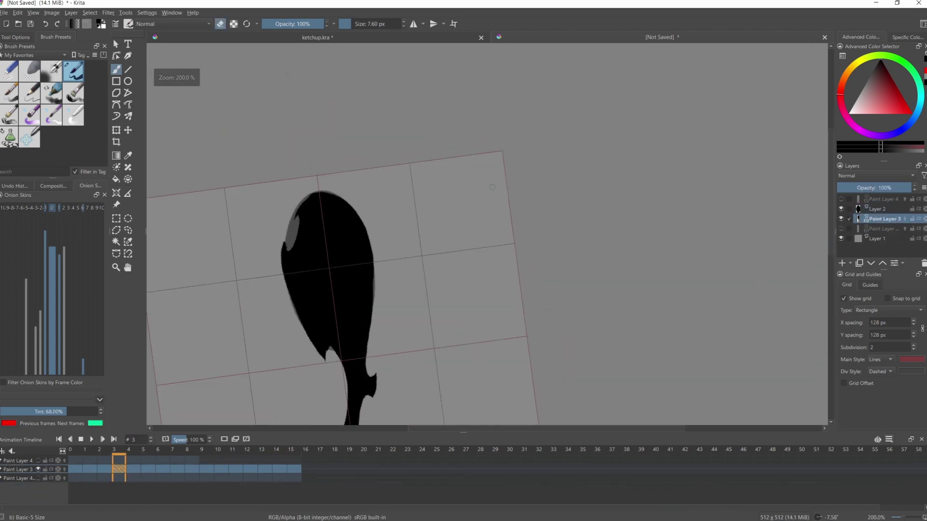
Lower the silhouette's opacity and add a new paint layer directly above Paint Layer 3.
scroll(266, 243, down, 2)
click(877, 209)
click(845, 188)
click(842, 263)
scroll(338, 230, up, 1)
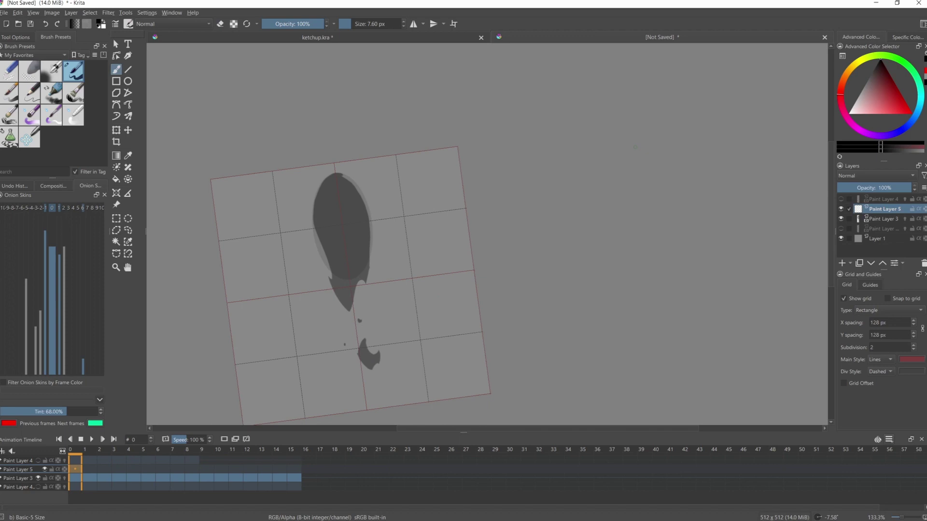
Set the brush colour to orange and trace the flame and its detached piece on frame 0, with onion skins on.
click(844, 77)
click(912, 114)
drag(335, 173, 331, 279)
click(235, 440)
click(65, 469)
drag(360, 338, 340, 301)
drag(344, 302, 351, 332)
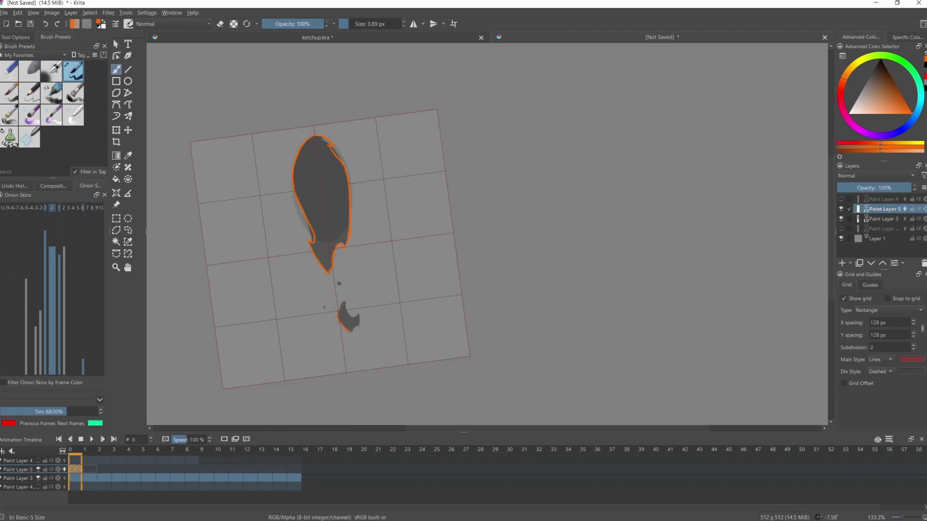
Draw the orange flame outline on frames 1 and 2, following the silhouette and the previous frame.
key(plus)
key(Right)
drag(312, 88, 315, 276)
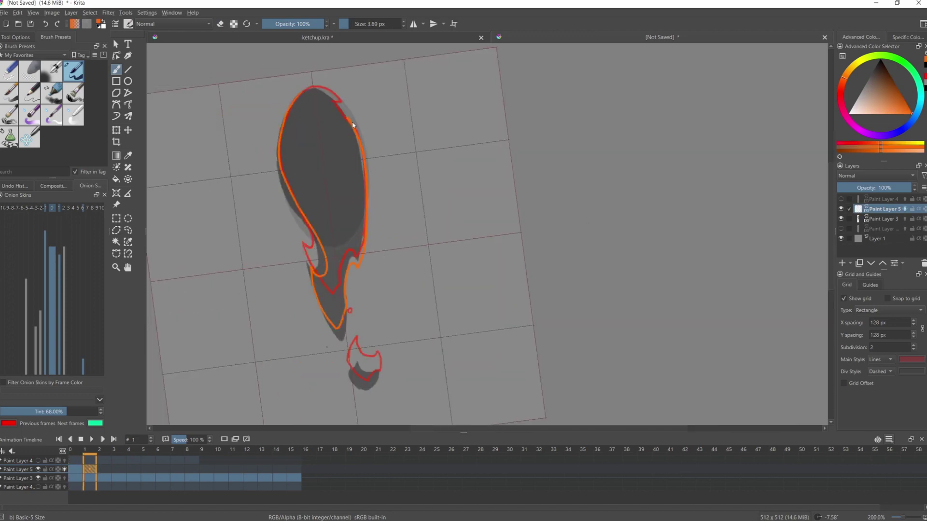
key(Right)
drag(309, 90, 356, 316)
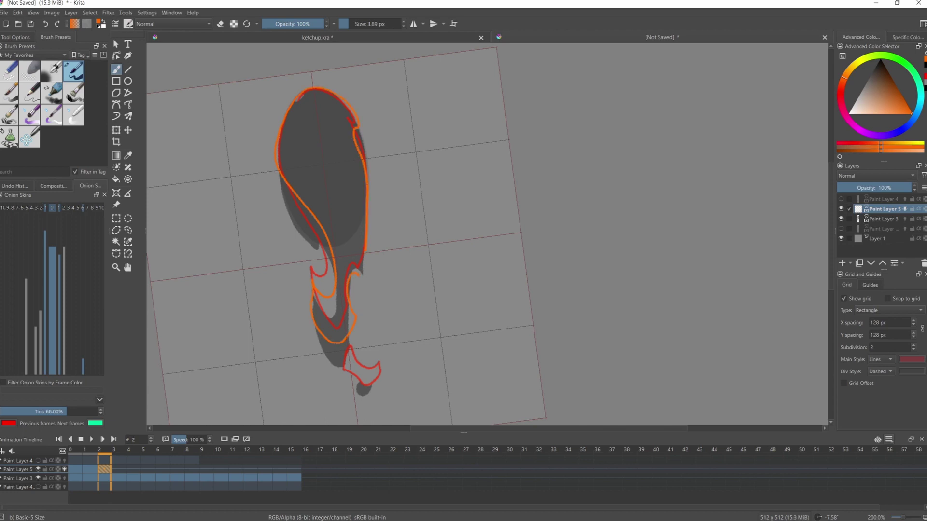
Draw the orange flame outlines on frames 3 to 6, including the side notches and forked tip.
key(Right)
key(e)
mouse_move(299, 91)
mouse_down()
mouse_move(286, 116)
mouse_move(355, 368)
mouse_up()
key(Right)
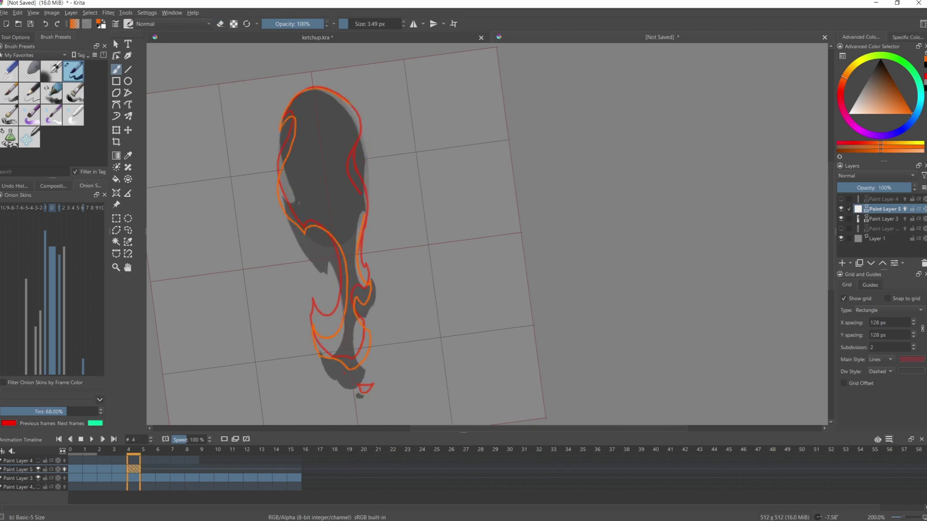
key(Right)
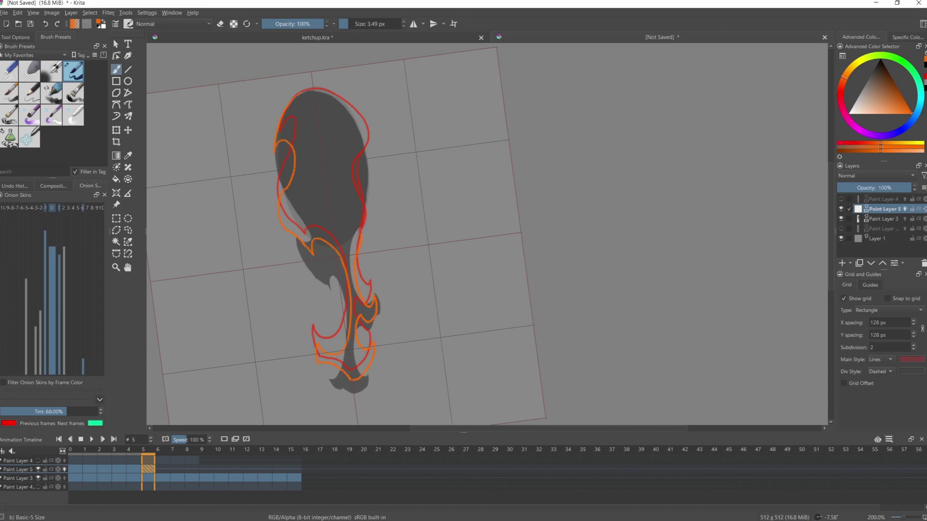
key(Right)
drag(309, 90, 325, 271)
Draw the orange flame outlines on frames 7 and 8, advancing the side notches toward the tip.
key(Right)
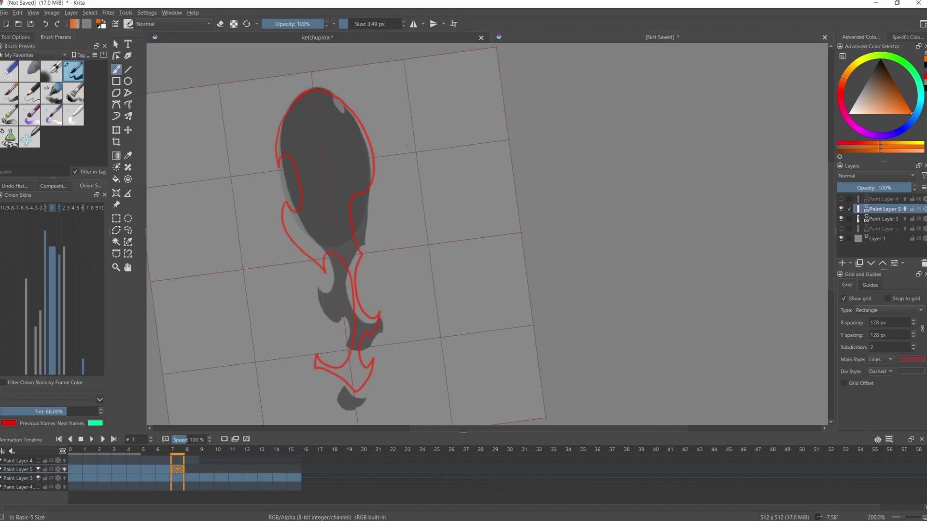
mouse_move(313, 90)
mouse_down()
mouse_move(289, 227)
mouse_move(340, 277)
mouse_up()
drag(315, 90, 356, 290)
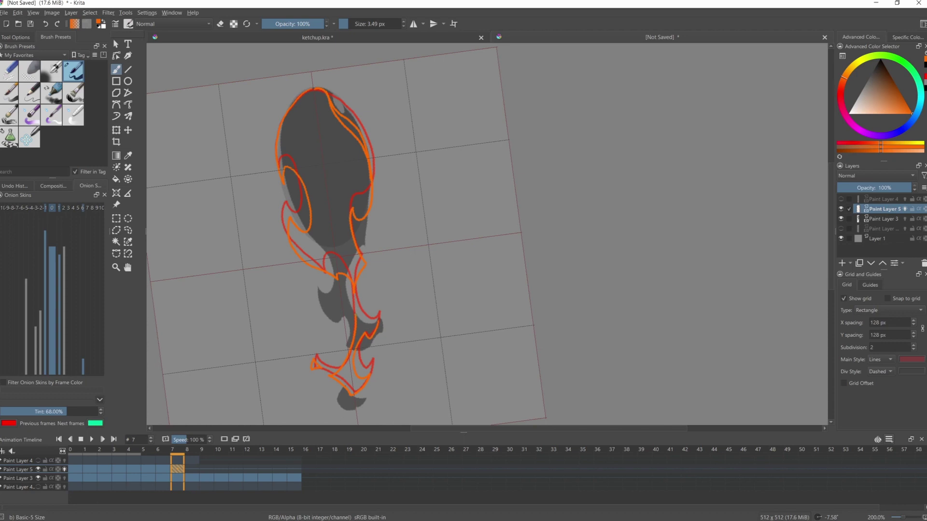
key(Right)
key(minus)
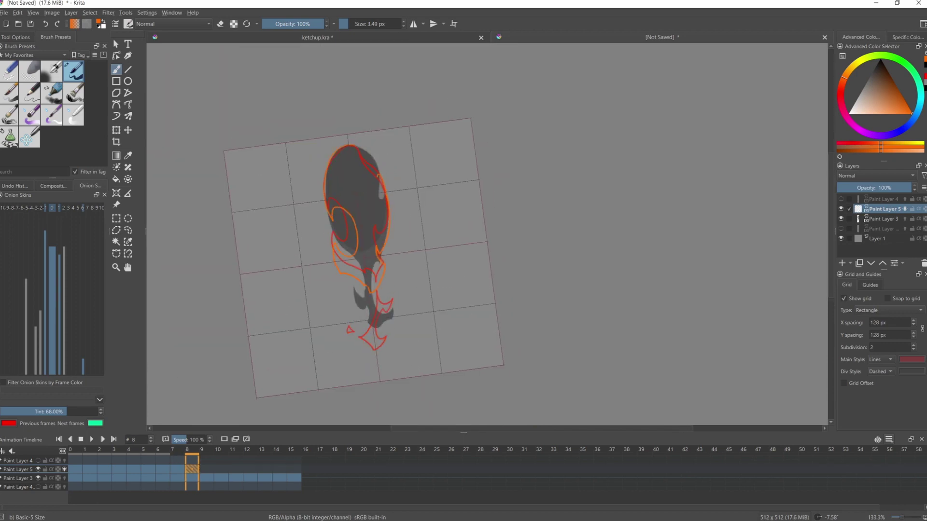
Draw the orange flame outlines on frames 9 to 12, moving the notches further along the flame.
key(Right)
drag(348, 145, 336, 228)
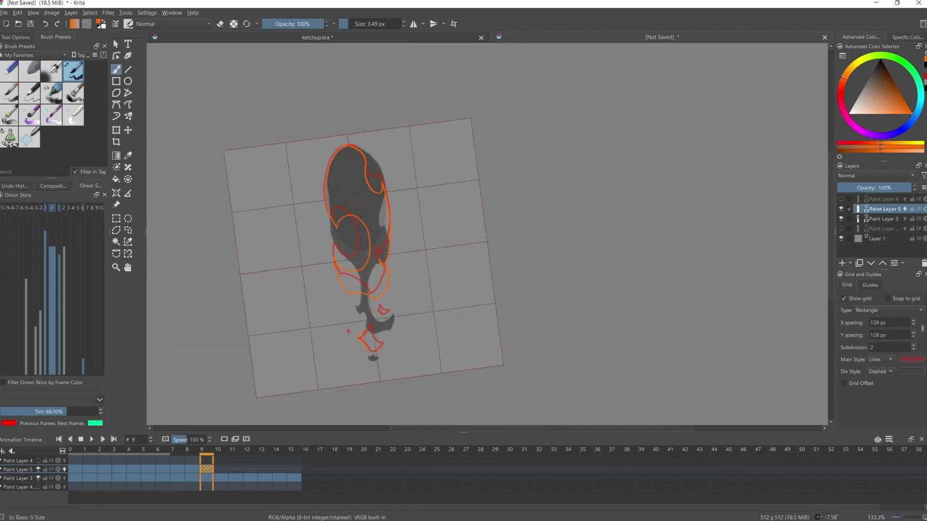
key(Right)
drag(349, 145, 372, 266)
key(Right)
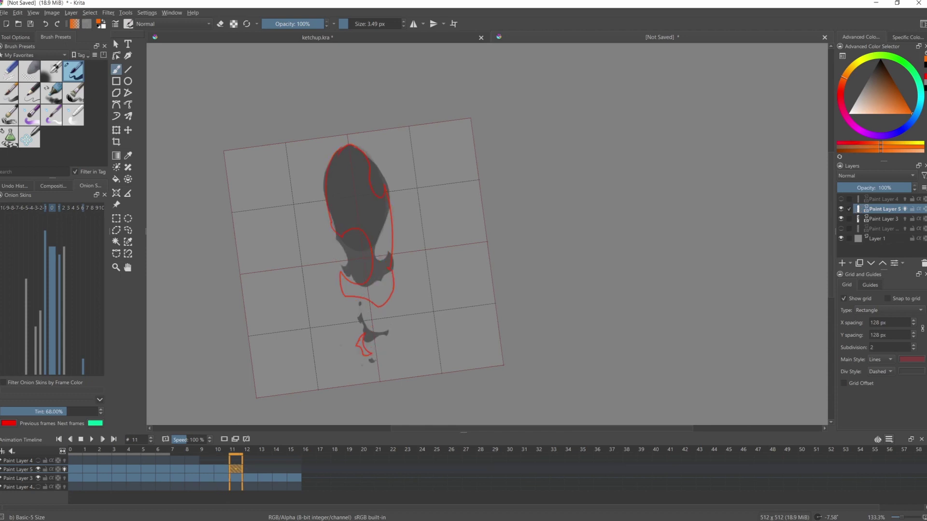
key(Right)
drag(348, 145, 327, 191)
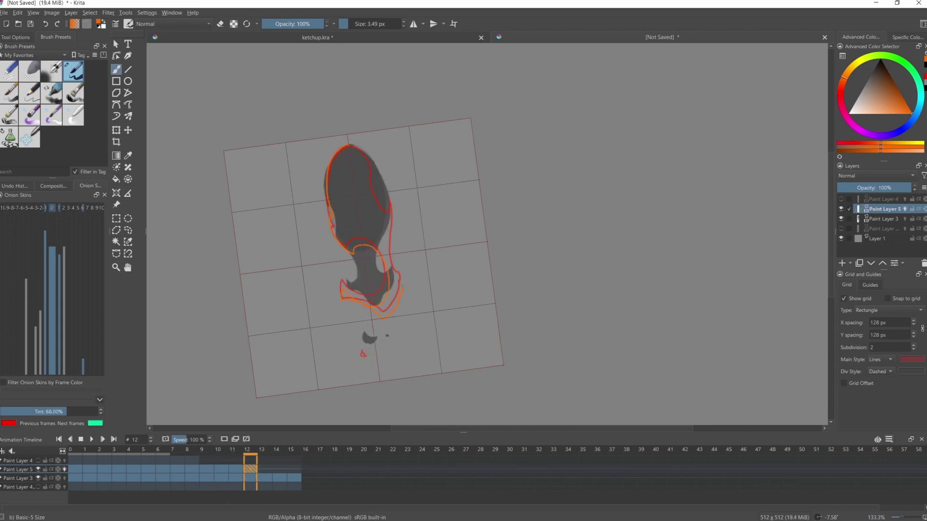
Draw the orange flame outlines on frames 13 to 15, including the detached tip piece.
key(Right)
key(Right)
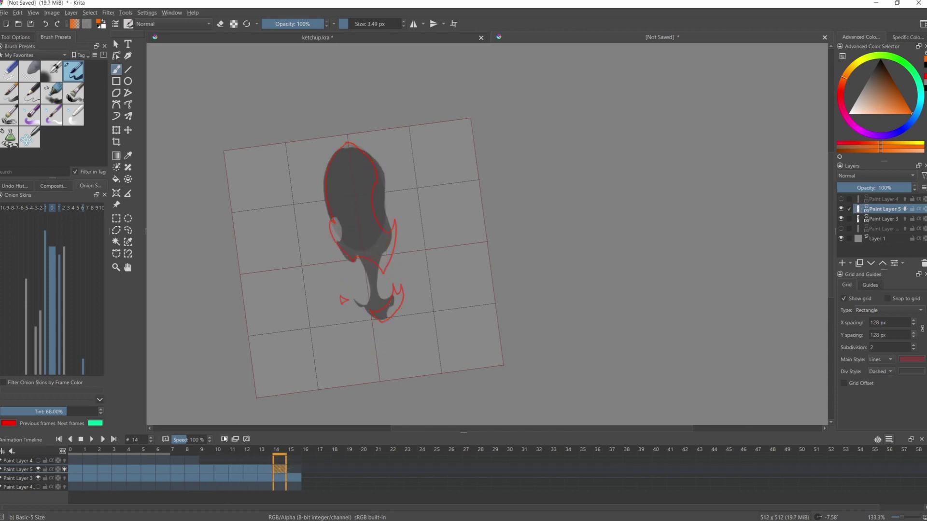
key(Right)
drag(348, 143, 344, 250)
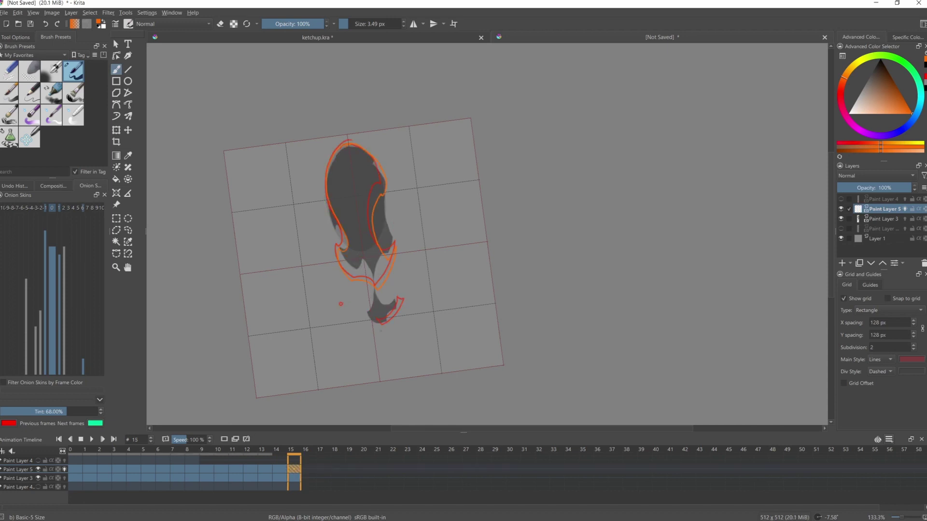
drag(379, 322, 402, 299)
Flip back and forth through the last frames to check the motion of the orange outlines.
key(Left)
key(Left)
key(Left)
key(Left)
key(Right)
key(Right)
key(Right)
key(Right)
key(Left)
Check the orange outlines on the opening frames and play the animation.
mouse_move(76, 469)
mouse_down()
mouse_move(309, 469)
mouse_move(75, 469)
mouse_up()
key(Left)
key(Left)
key(Right)
key(Right)
key(Right)
key(e)
key(e)
click(90, 469)
click(92, 439)
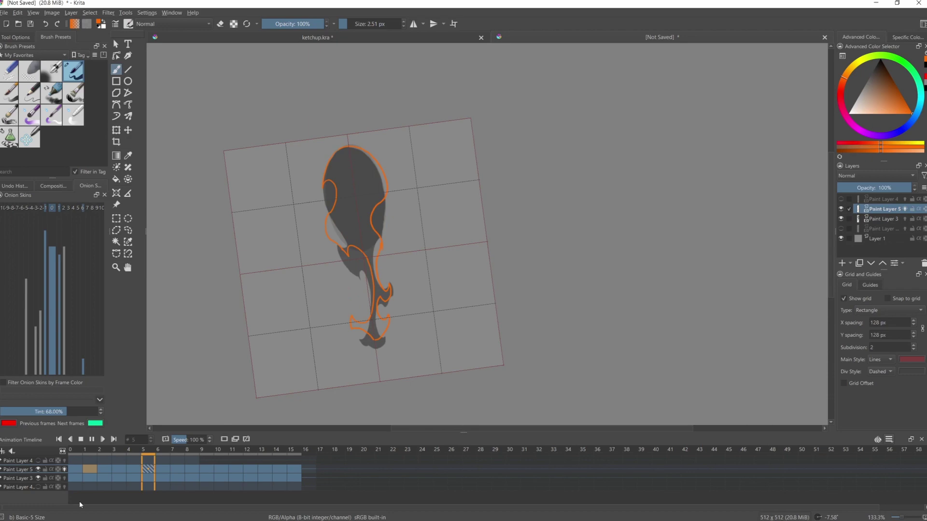
Hide Paint Layer 3 and fill the orange flame outlines with solid orange on the frames up to frame 6.
click(841, 219)
click(116, 179)
scroll(429, 188, up, 2)
key(Right)
key(Right)
key(Right)
key(Right)
key(Right)
key(Right)
click(443, 251)
key(ctrl+z)
scroll(443, 250, up, 2)
Fill the orange flame outlines with solid orange on frames 7 to 13.
click(119, 179)
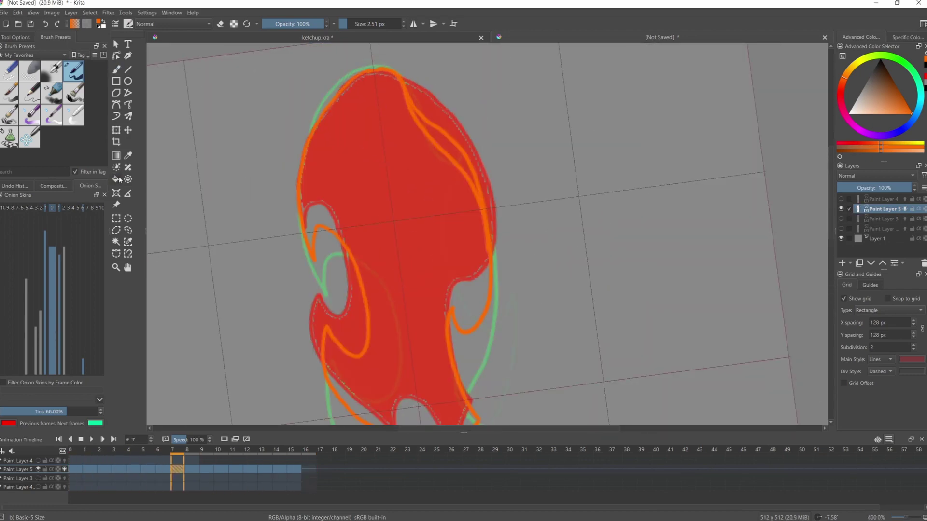
scroll(396, 245, down, 4)
key(Right)
click(396, 245)
key(Right)
key(Right)
click(317, 232)
key(Right)
key(Right)
key(Right)
click(346, 271)
Clean up the outline at the flame's top on frame 14, and fill the shapes on frames 14 and 15.
key(b)
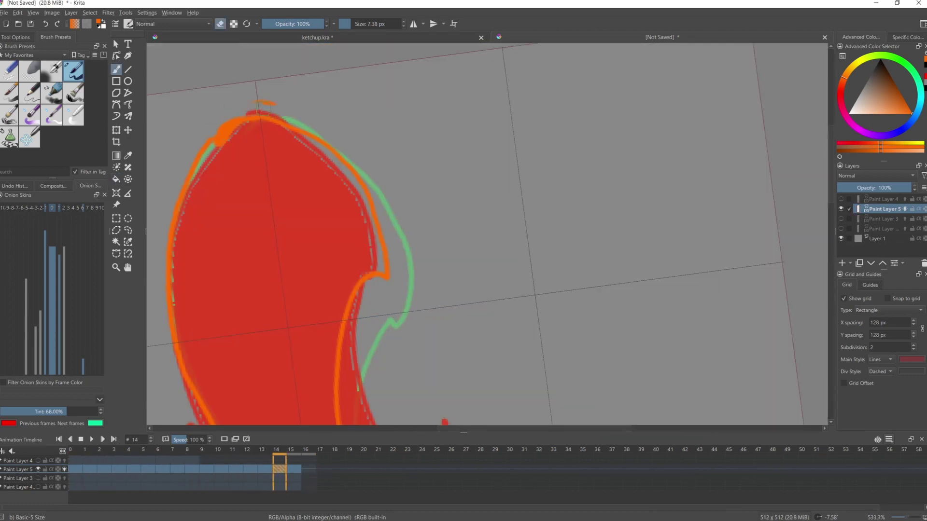
key(e)
click(117, 179)
scroll(302, 287, down, 5)
key(Right)
click(303, 287)
Play the filled flame animation to check how the loop runs.
click(76, 470)
drag(75, 470, 309, 469)
click(92, 439)
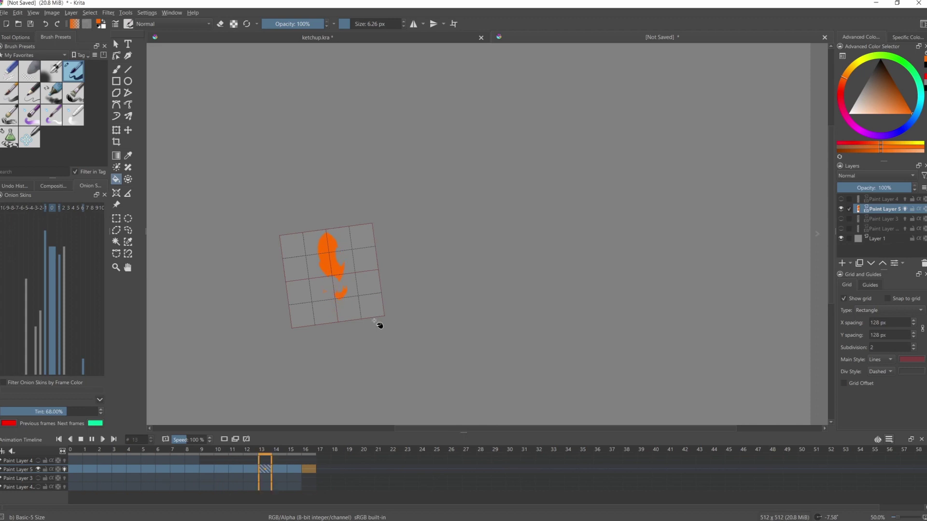
click(91, 439)
Compare the last frames and clean up the right edge of the solid flame on frame 15.
scroll(350, 319, up, 6)
scroll(470, 374, down, 4)
key(Left)
key(Left)
key(Right)
key(Right)
key(b)
key(e)
scroll(502, 219, up, 2)
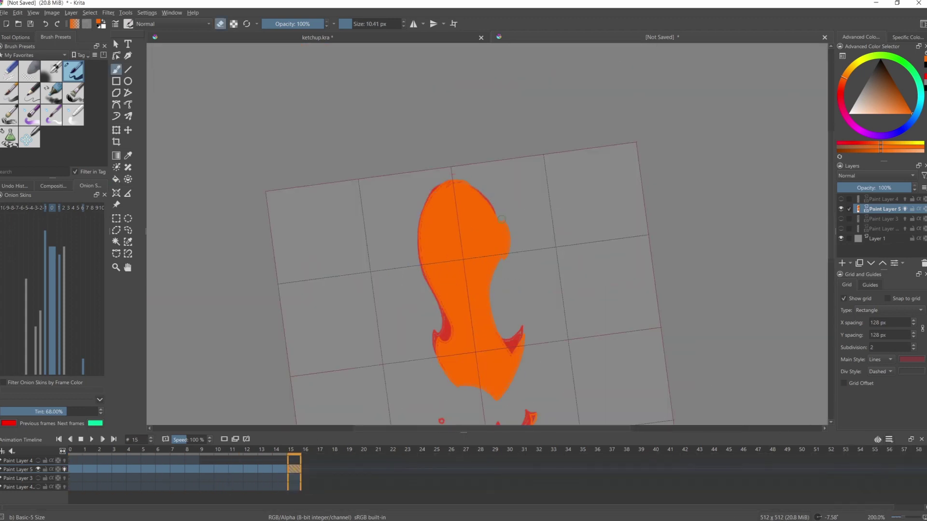
drag(448, 313, 380, 169)
key(ctrl+z)
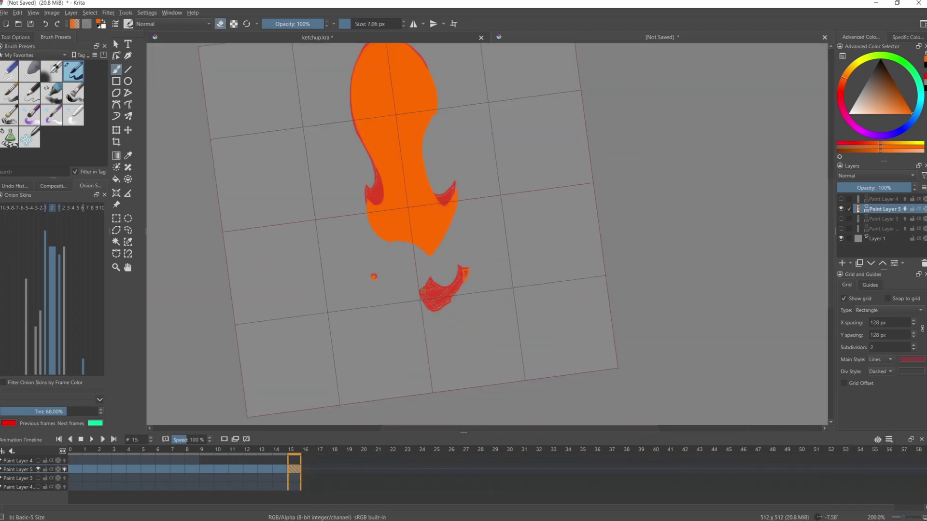
Fill in the detached tip piece below the flame on frame 15 with solid orange.
click(10, 137)
drag(429, 288, 450, 303)
key(e)
Clean up the edges and notches of the solid orange flame on frames 0 and 1.
click(76, 469)
drag(415, 159, 434, 249)
drag(448, 164, 424, 142)
key(slash)
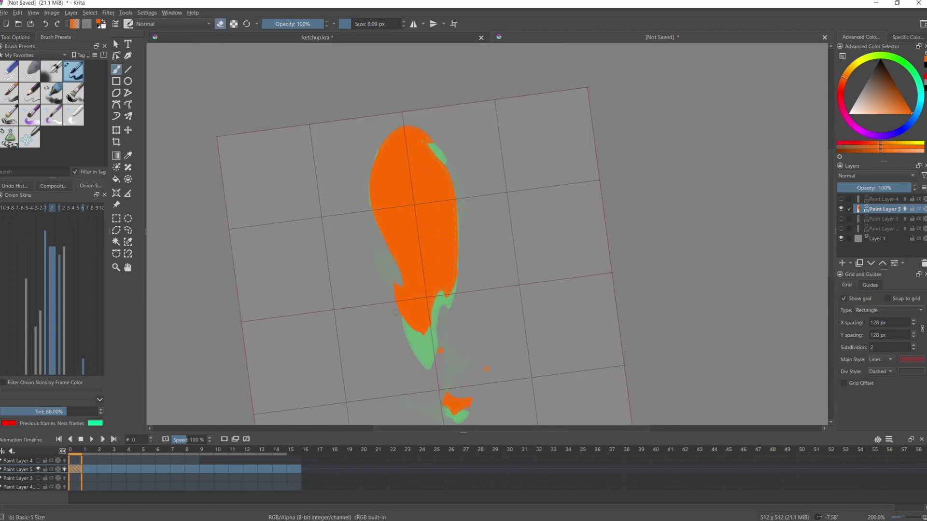
key(Right)
drag(451, 307, 434, 275)
scroll(333, 270, down, 1)
key(e)
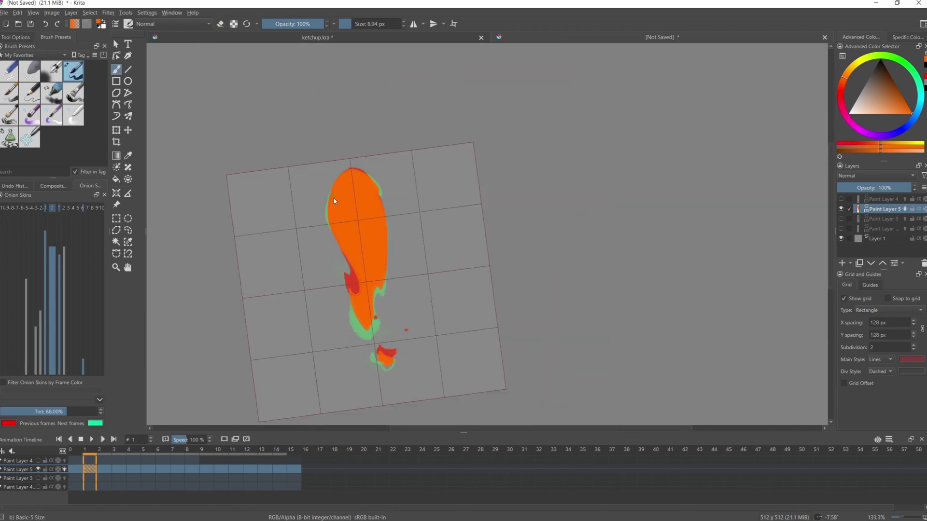
key(plus)
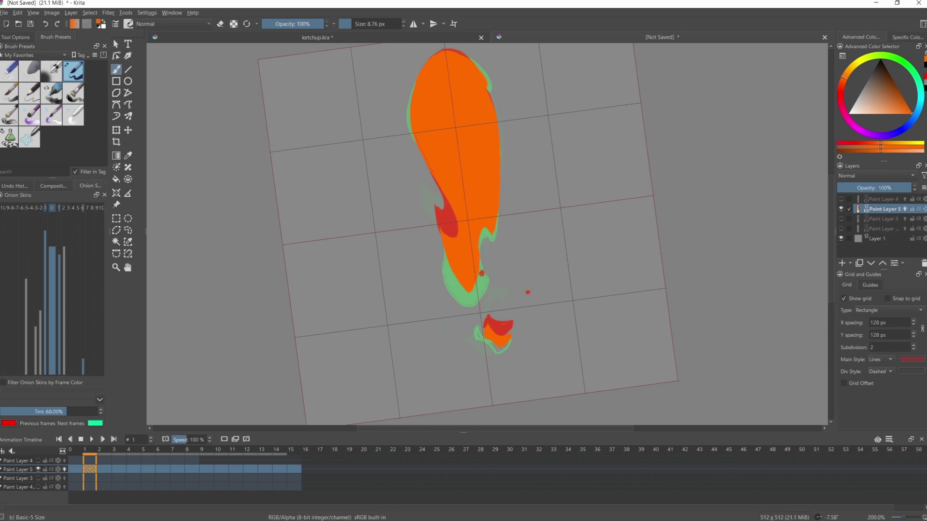
Refine the solid flame's edges, side notches and small tip piece on frames 2 to 4.
key(Right)
key(e)
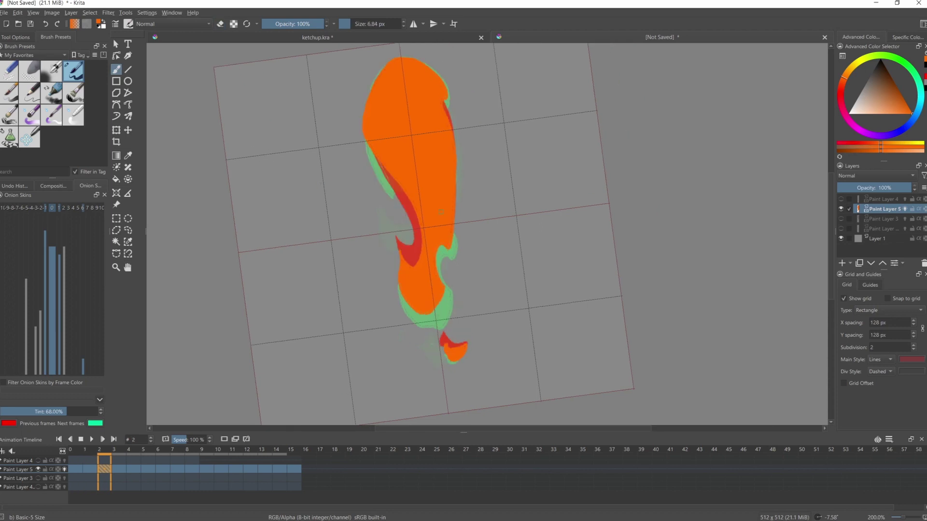
key(Right)
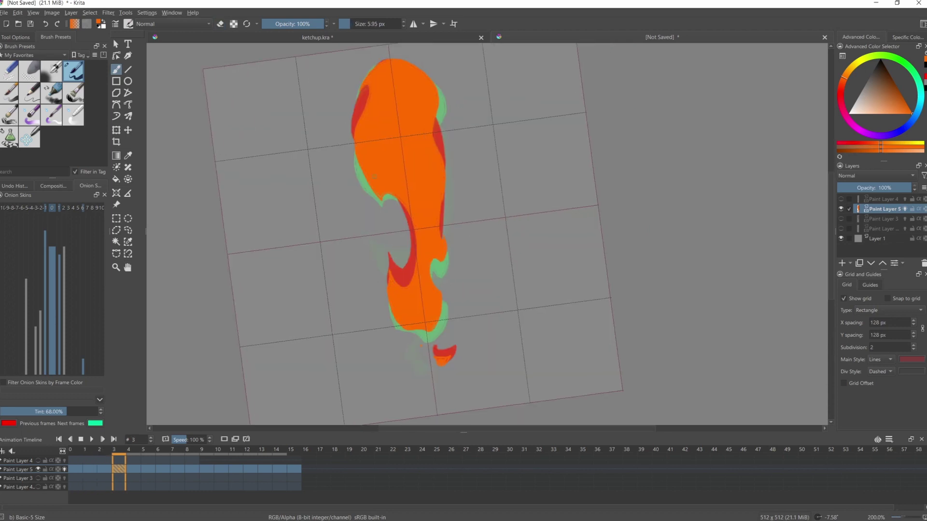
key(e)
key(Right)
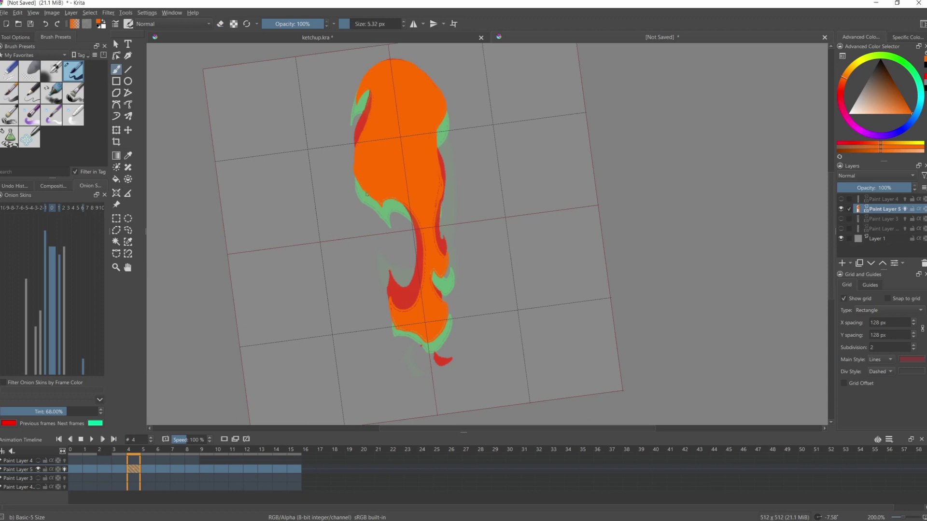
key(bracketleft)
key(Right)
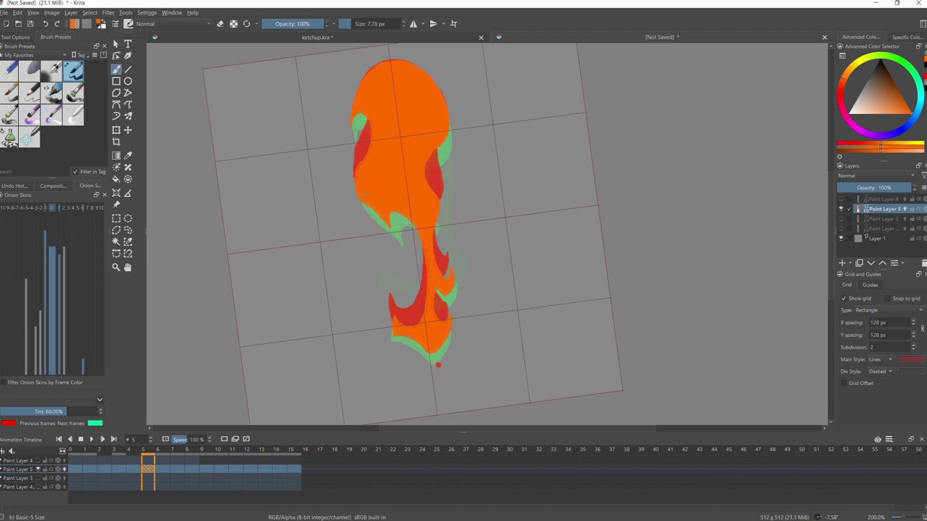
Refine the solid flame's side notches and narrow lower tail on frames 5 to 9.
key(e)
key(e)
key(Right)
drag(427, 216, 425, 216)
key(e)
key(e)
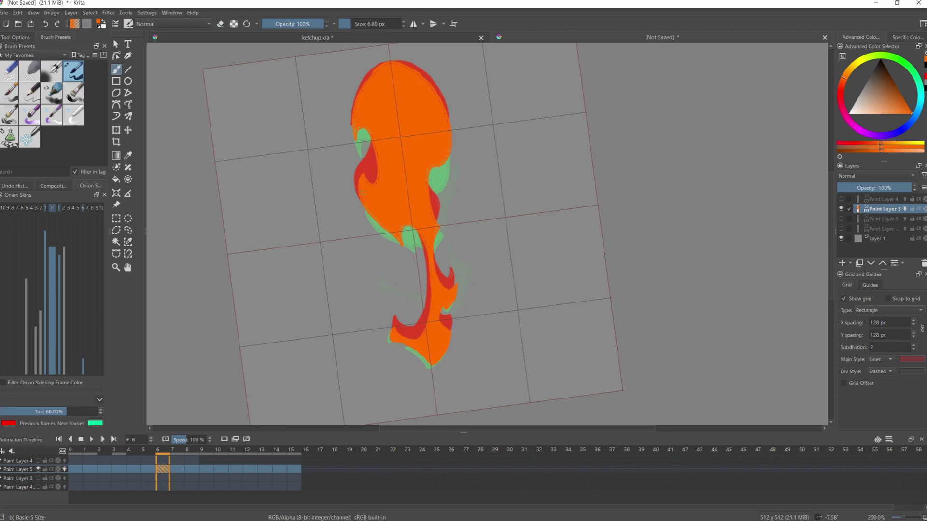
key(period)
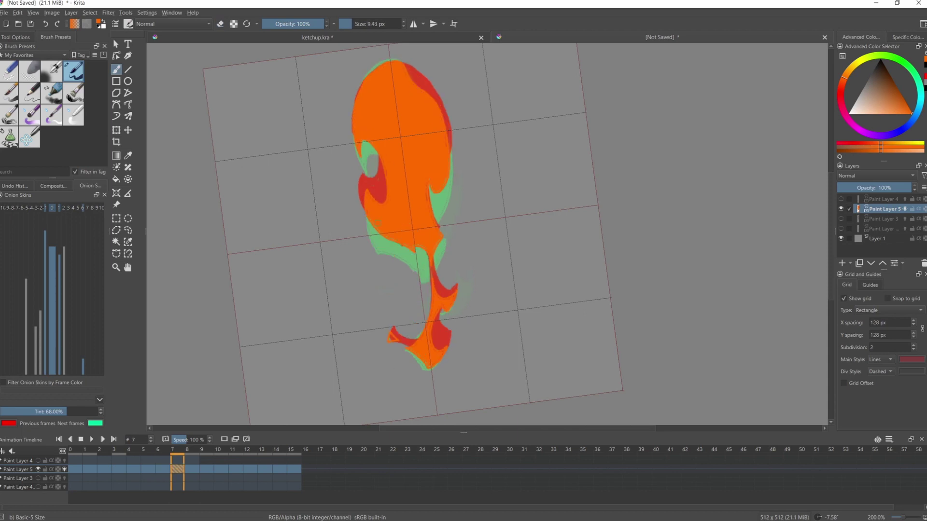
key(period)
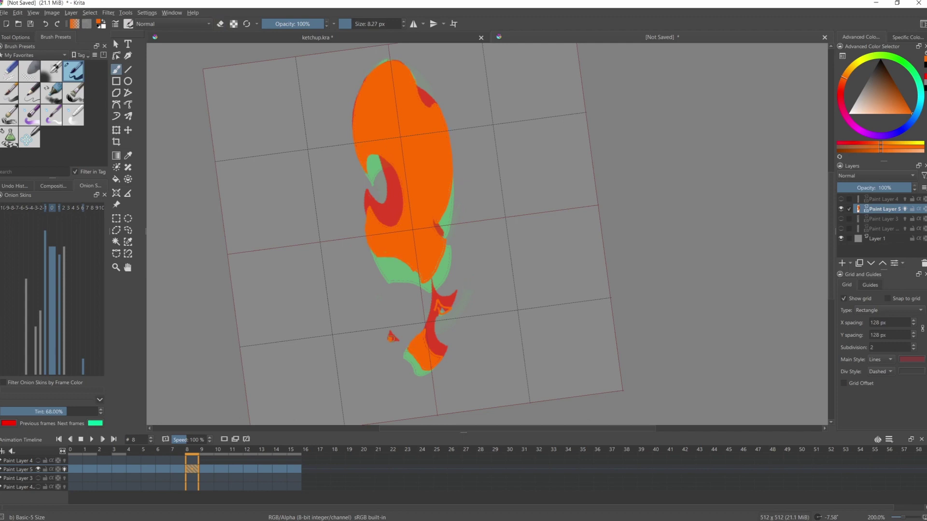
key(period)
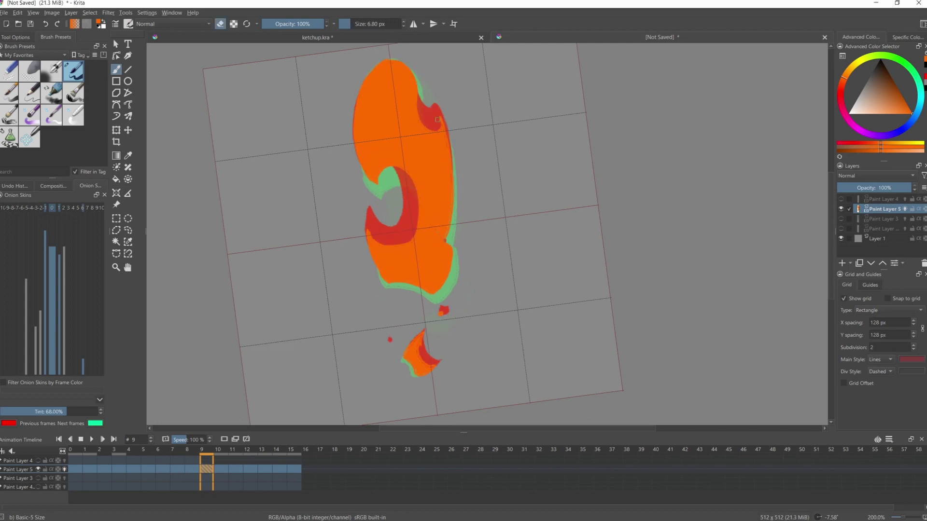
key(period)
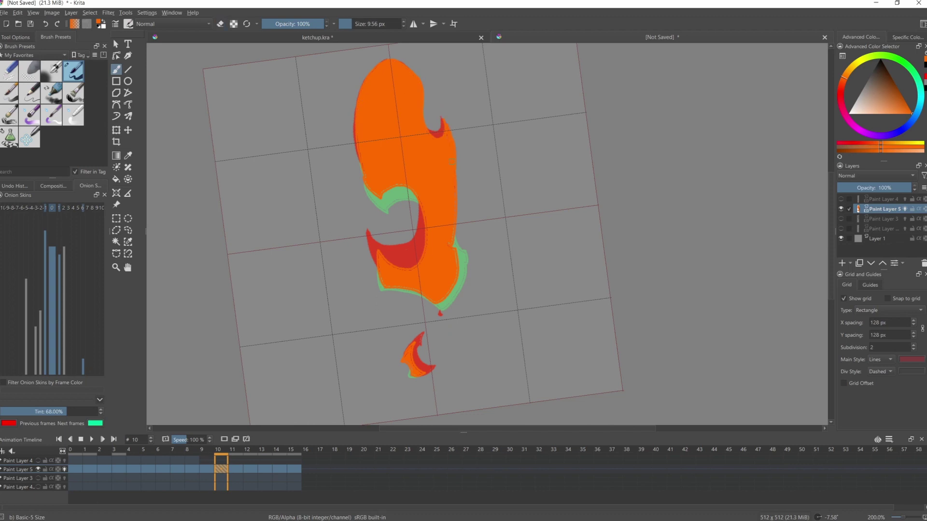
Smooth the lower right edge and carve the large left notch of the flame deeper on frame 10.
drag(458, 249, 439, 304)
key(e)
drag(374, 250, 406, 268)
drag(423, 205, 380, 258)
key(e)
key(period)
key(comma)
key(e)
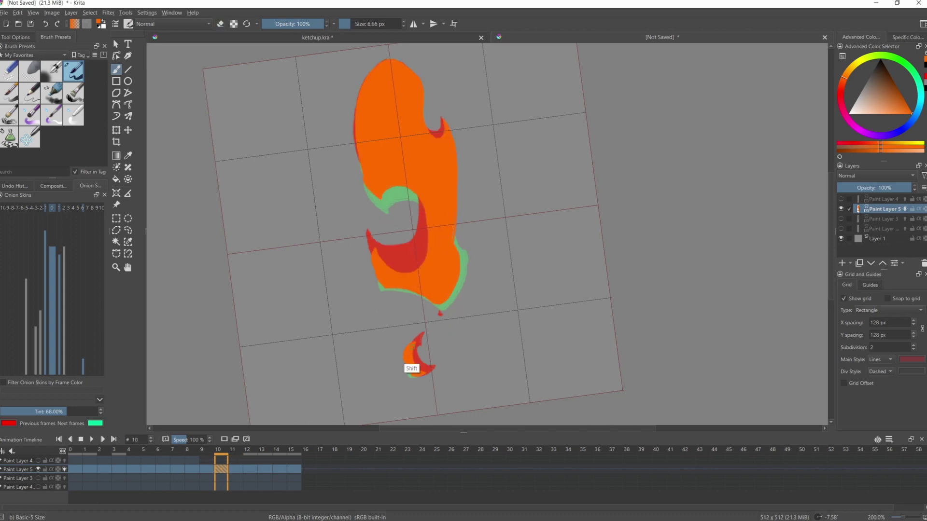
Refine the solid flame's notches and the separating lower piece on frames 11 to 14.
key(period)
key(period)
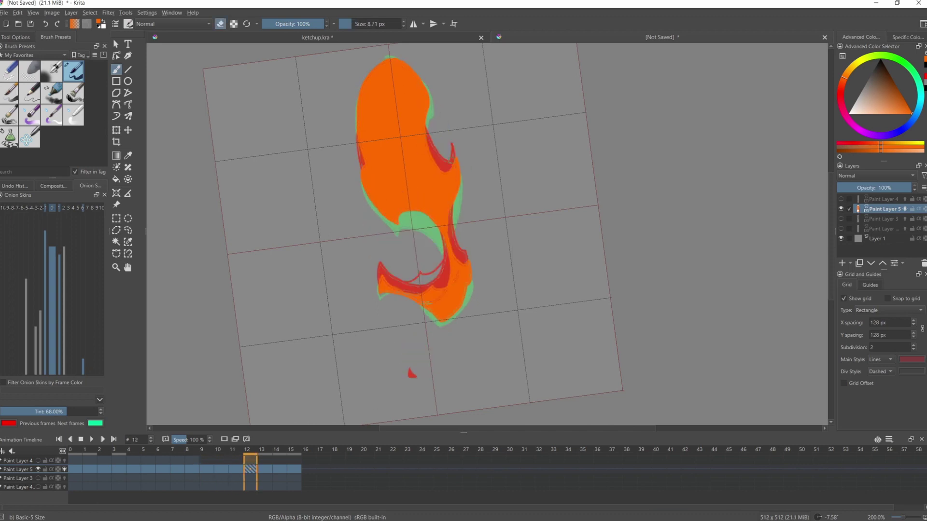
key(comma)
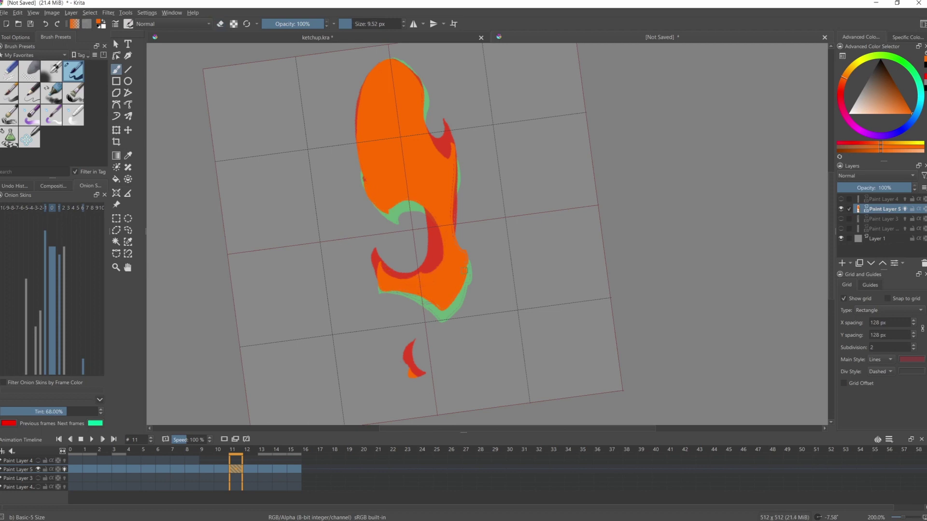
key(period)
key(period)
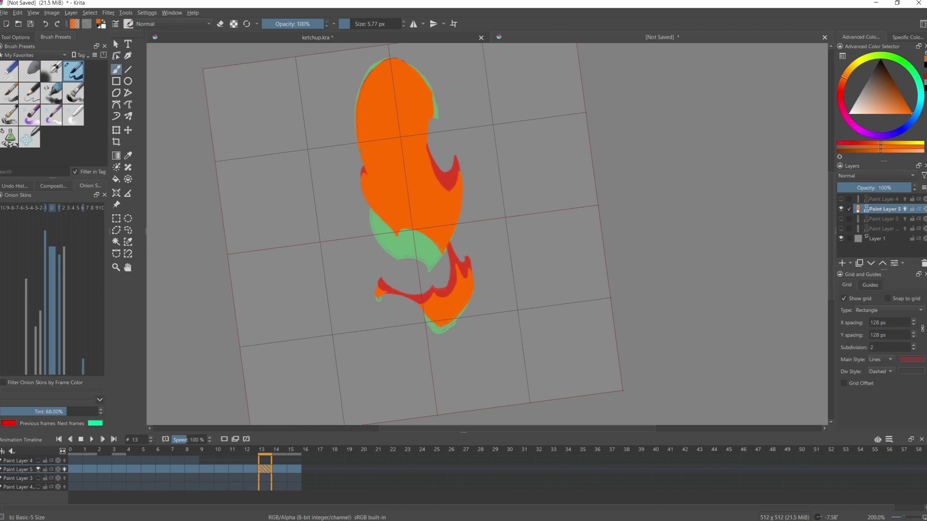
key(period)
key(e)
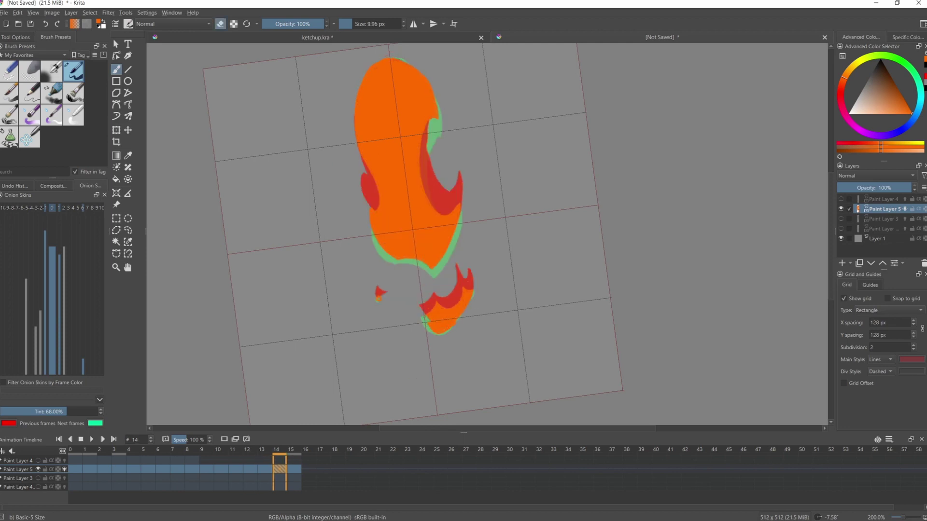
Check frame 15 and play the cleaned-up flame animation.
key(period)
key(space)
scroll(535, 263, down, 2)
key(space)
Place the first keyframe at frame 16 to reshape its right side against frame 15, and return it to frame 0.
drag(76, 469, 309, 470)
scroll(470, 249, up, 2)
drag(454, 266, 442, 232)
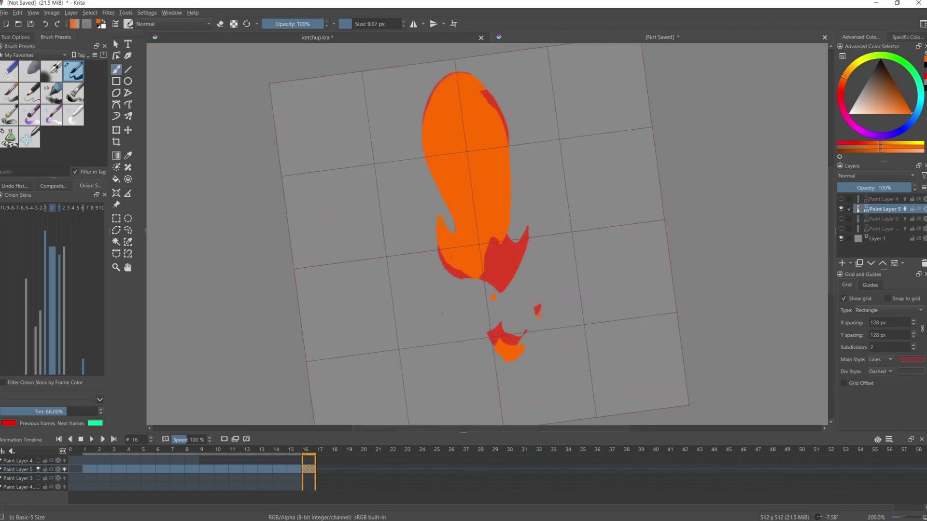
drag(511, 239, 492, 249)
key(e)
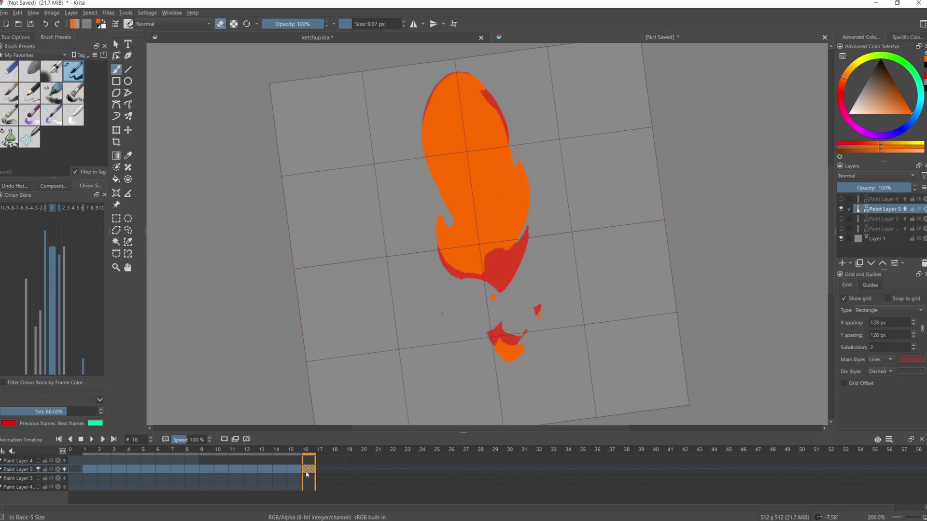
key(e)
drag(309, 470, 76, 469)
Play the animation and set the clip's end frame to 15.
key(space)
scroll(425, 338, down, 2)
click(889, 439)
double_click(892, 469)
key(Escape)
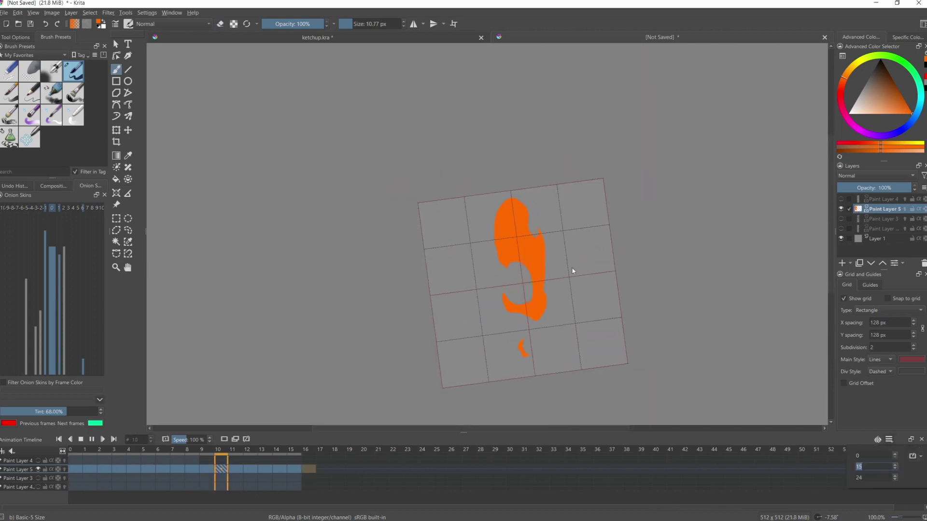
Lower the onion skin opacity of the nearest frames and touch up the flame on frame 1.
key(space)
key(2)
key(e)
key(e)
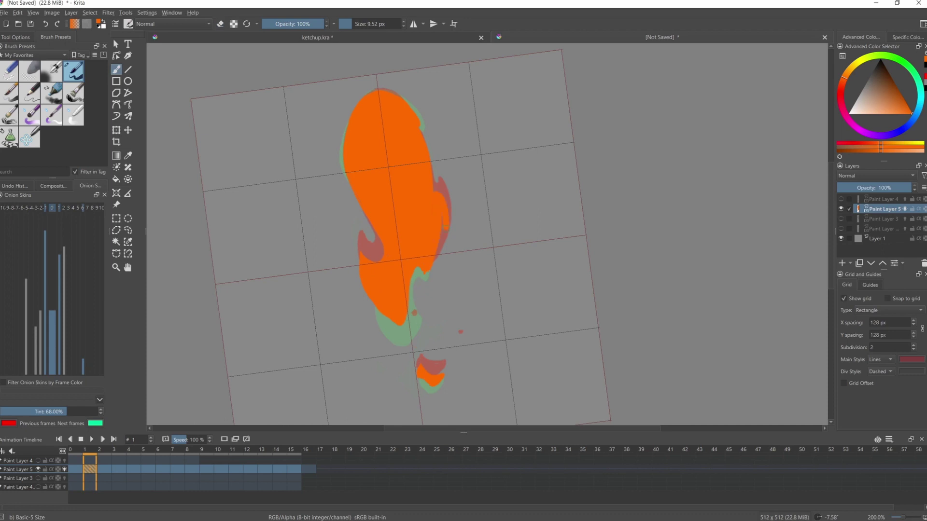
Play the animation and step through frames 8 to 15 to check the solid flame's motion.
key(space)
scroll(425, 232, down, 3)
key(space)
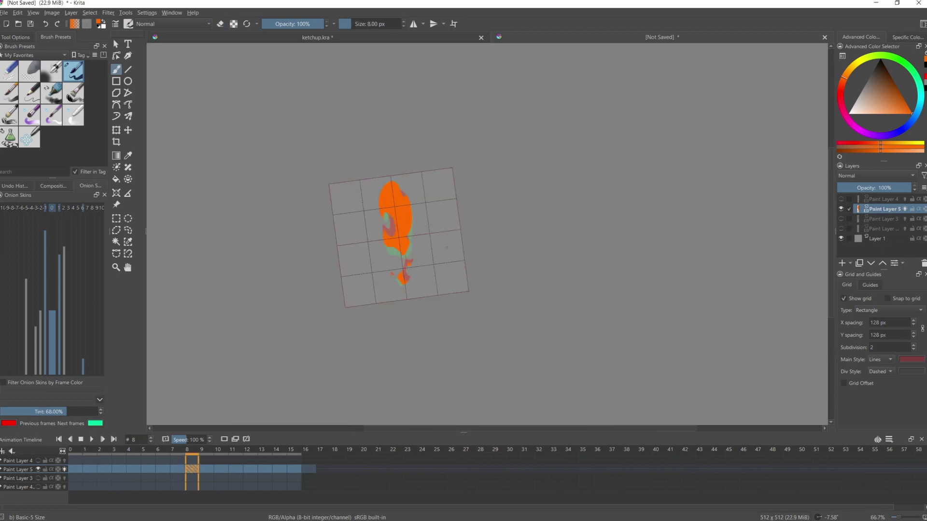
scroll(400, 213, up, 4)
key(Right)
key(Right)
key(Right)
key(Right)
scroll(386, 232, down, 1)
key(Right)
key(Right)
key(Right)
Move the first keyframe to frame 16 and refine the flame where the last frame leads into it.
drag(76, 470, 309, 469)
key(e)
click(289, 468)
mouse_move(415, 280)
mouse_down()
mouse_move(384, 310)
mouse_move(304, 200)
mouse_up()
key(Right)
key(slash)
Place the frame 1 and 2 keyframes at frames 17 and 18 to refine their silhouettes, and return the moved keyframes to the start.
drag(90, 469, 323, 470)
mouse_move(357, 271)
mouse_down()
mouse_move(407, 232)
mouse_move(399, 227)
mouse_up()
mouse_move(407, 198)
mouse_down()
mouse_move(401, 267)
mouse_move(327, 208)
mouse_move(407, 198)
mouse_up()
key(Right)
drag(105, 469, 338, 469)
mouse_move(360, 145)
mouse_down()
mouse_move(411, 223)
mouse_move(364, 145)
mouse_up()
drag(415, 280, 411, 234)
drag(309, 470, 76, 469)
Play the loop and erase along the lower left notch of the flame on frame 0.
click(92, 439)
scroll(402, 282, down, 4)
click(76, 469)
scroll(505, 246, up, 4)
key(e)
drag(424, 309, 439, 315)
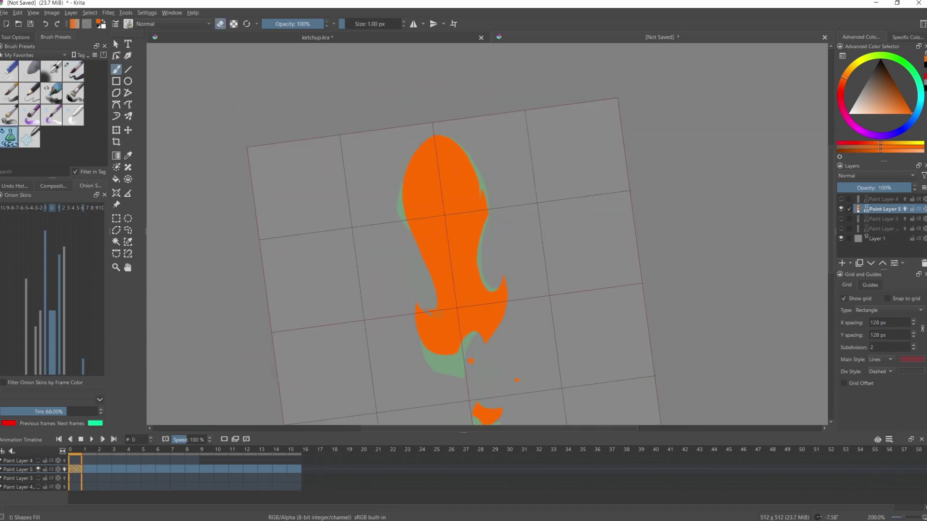
Refine the flame silhouettes on frames 1 to 6 with the Shapes Fill brush.
click(90, 470)
click(105, 470)
click(119, 470)
click(134, 470)
click(149, 470)
click(163, 469)
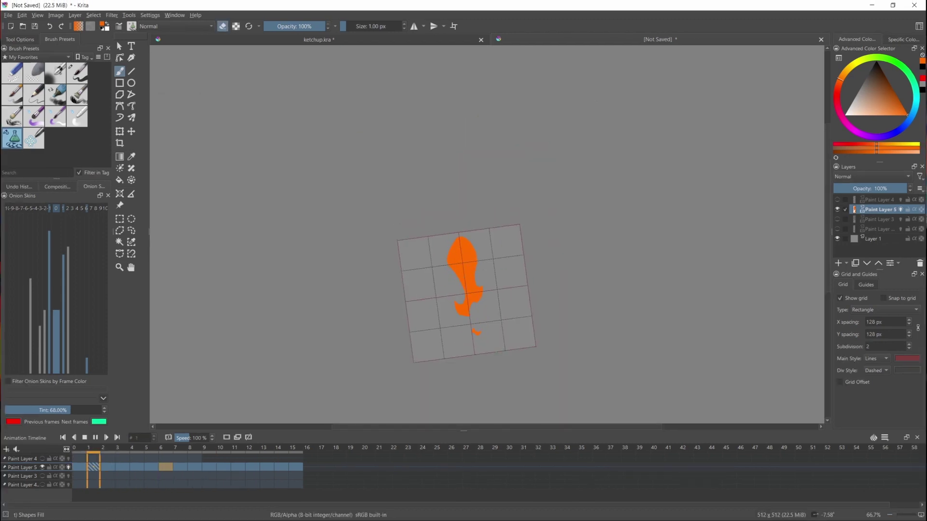
Undo the last shape and redraw the tongue on the flame's left edge in the opening frames.
key(plus)
key(plus)
key(plus)
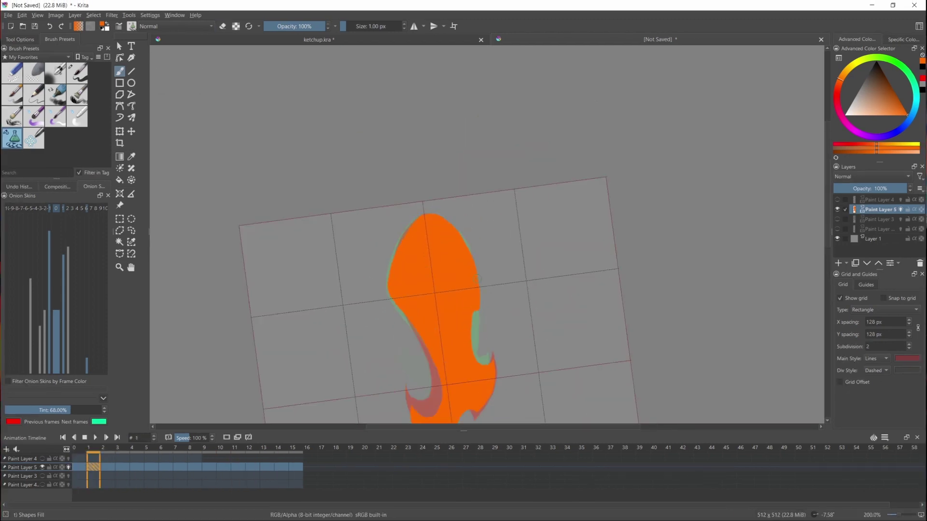
key(ctrl+z)
drag(413, 335, 445, 377)
key(e)
key(Left)
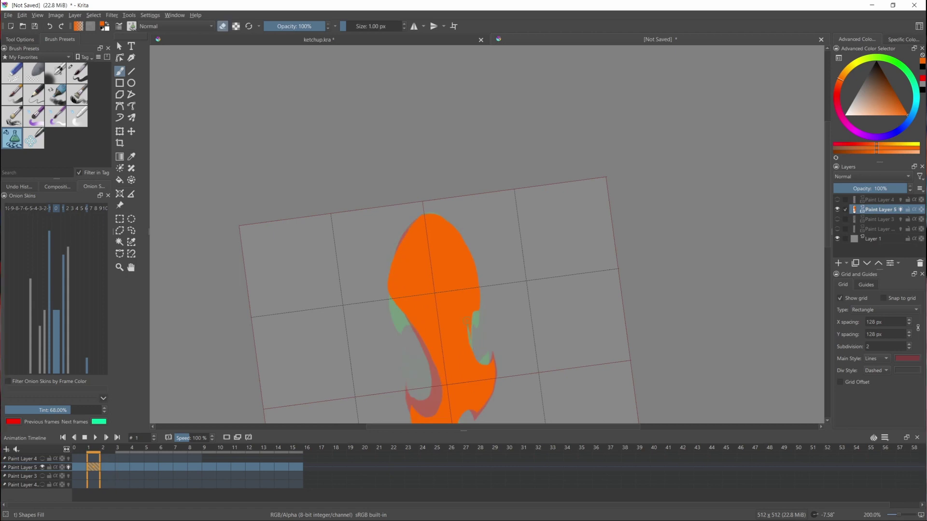
Refine the flame silhouettes on frames 1 to 4 by filling and erasing, and play the loop to check them.
key(Right)
mouse_move(441, 319)
mouse_down()
mouse_move(425, 321)
mouse_move(425, 284)
mouse_up()
key(Right)
key(Right)
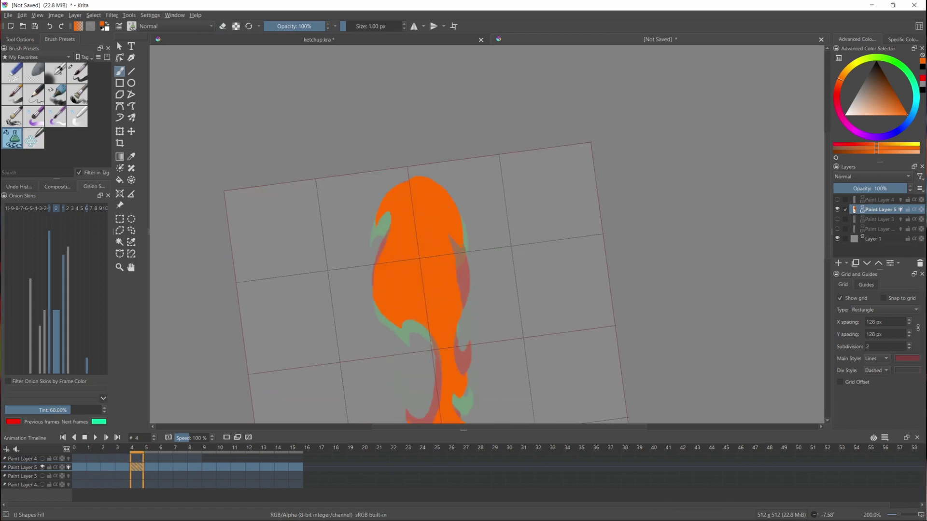
key(Left)
key(e)
key(Left)
key(e)
key(Left)
key(Left)
key(minus)
key(minus)
key(minus)
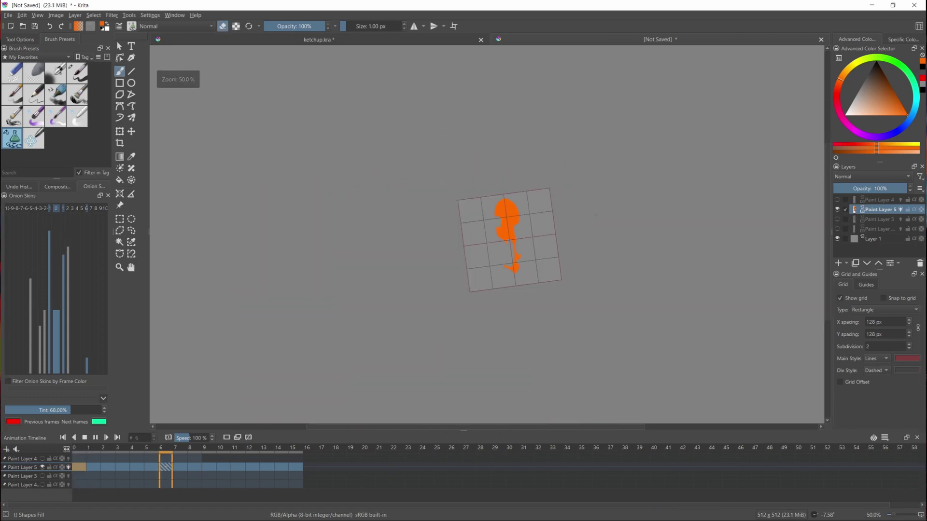
Touch up the flame's edges on frames 1 to 3, alternating between filling and erasing, and replay the loop.
key(Right)
key(plus)
key(plus)
key(e)
key(plus)
key(plus)
key(e)
key(Right)
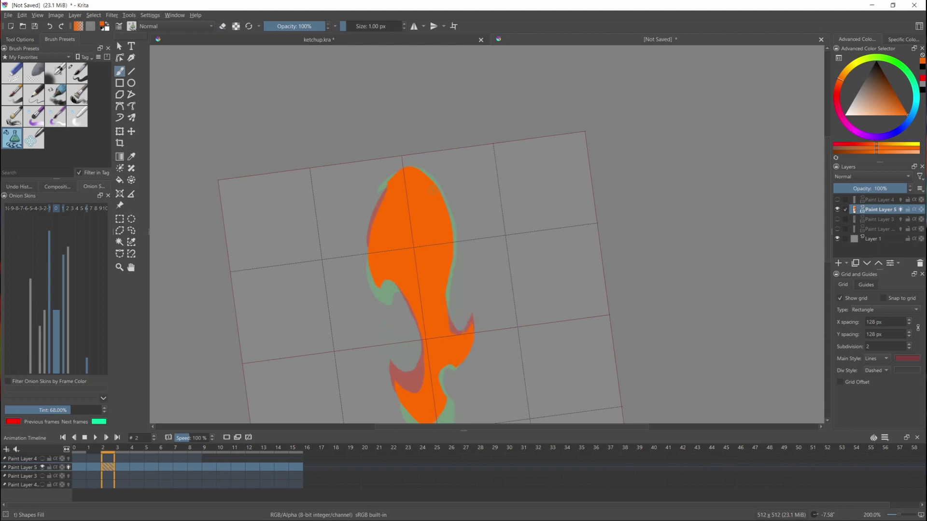
key(Right)
key(e)
key(Right)
scroll(330, 359, down, 4)
key(space)
Step back through the opening frames to examine the flame's edges and replay the loop.
scroll(353, 392, up, 4)
key(Left)
key(Left)
key(Left)
key(Left)
scroll(646, 174, down, 4)
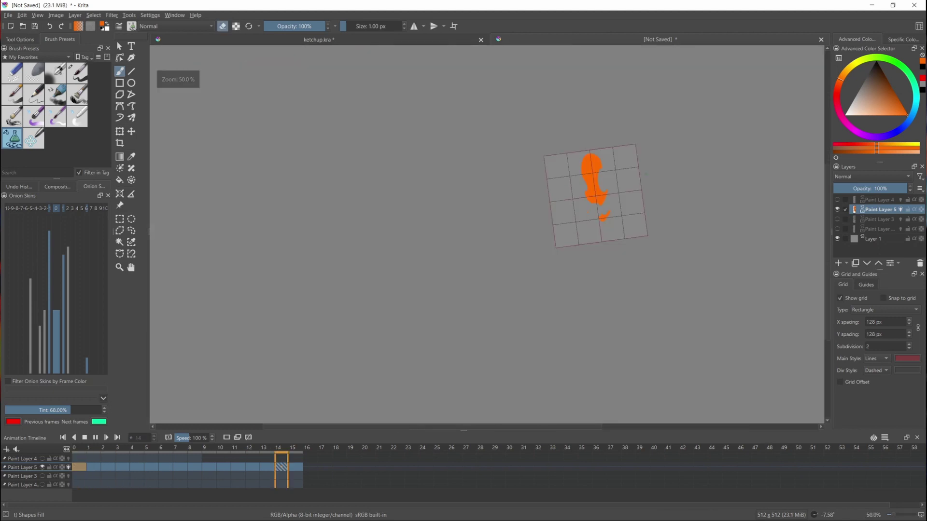
key(space)
Try the frame 0 keyframe at frame 16 to compare it with the closing frame, undo the move and replay the loop.
scroll(646, 173, up, 4)
drag(79, 467, 310, 468)
key(Left)
key(Right)
key(ctrl+z)
key(space)
scroll(334, 210, down, 2)
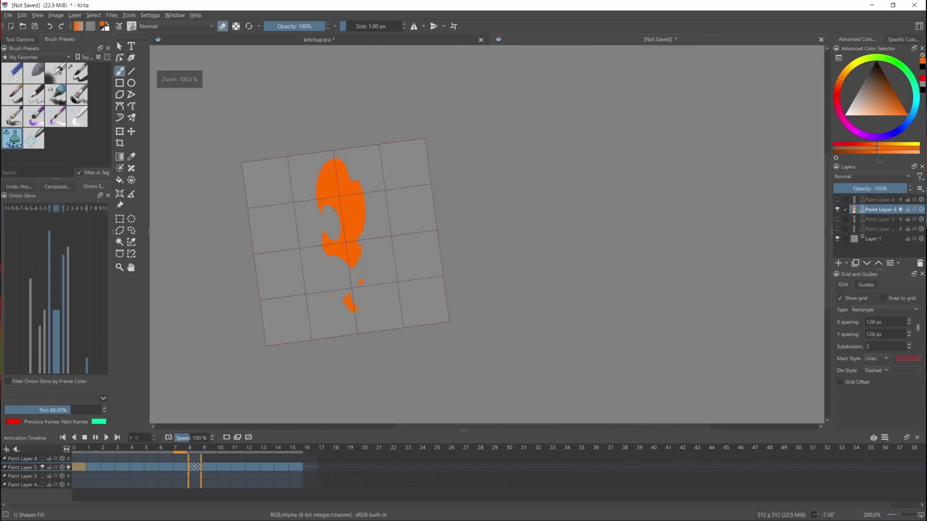
Move the frame 0 keyframe to frame 16 again, play the loop, and return the keyframe to the start.
scroll(333, 210, up, 1)
key(space)
scroll(386, 314, up, 2)
key(space)
drag(79, 468, 310, 467)
click(866, 285)
scroll(528, 284, down, 4)
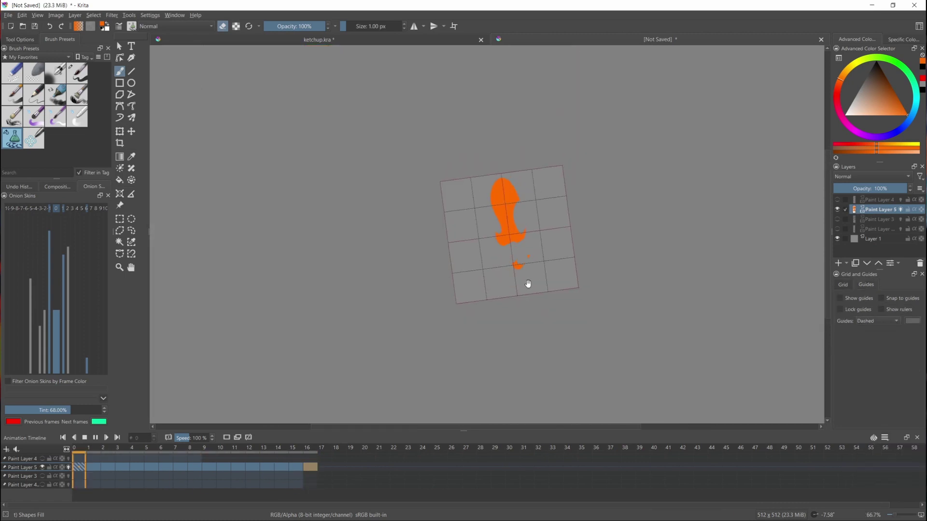
key(space)
scroll(528, 186, up, 3)
key(space)
scroll(264, 209, down, 2)
scroll(370, 243, up, 2)
key(ctrl+z)
key(space)
scroll(309, 341, down, 3)
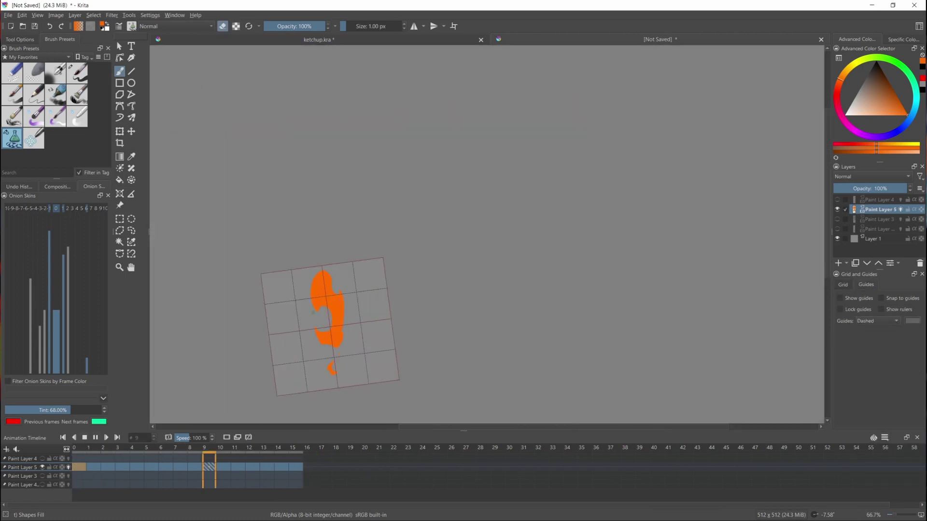
Refine the flame silhouettes on the closing frames up to frame 15 by filling and erasing, and replay the loop.
key(plus)
key(plus)
key(plus)
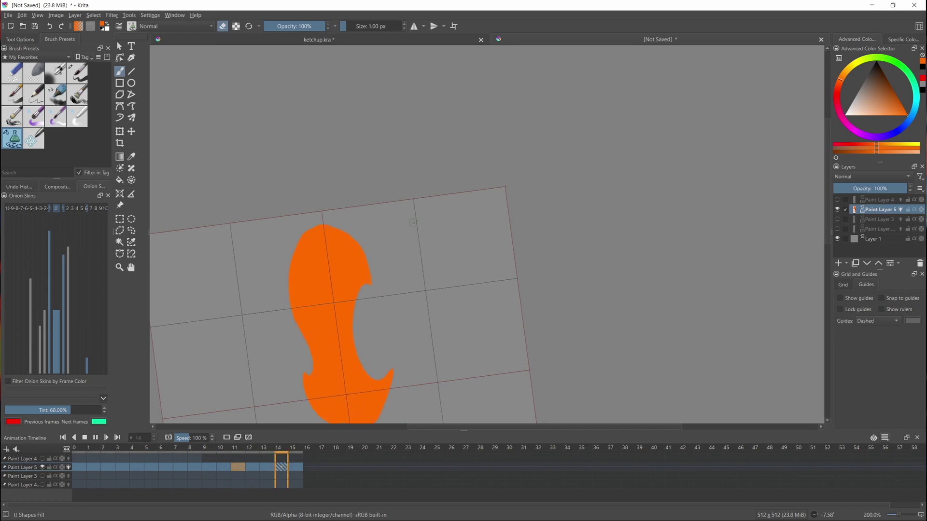
key(minus)
key(minus)
key(minus)
key(plus)
key(plus)
key(plus)
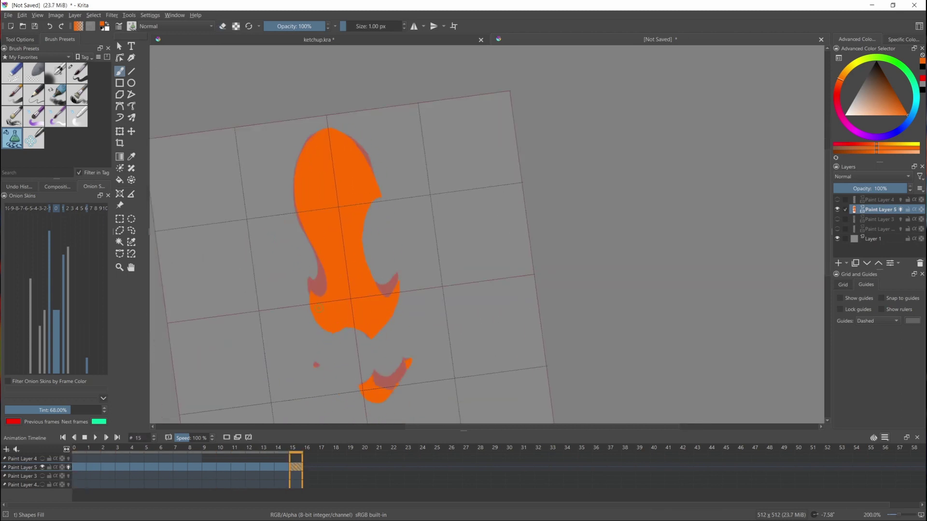
key(e)
key(minus)
key(minus)
key(minus)
key(plus)
key(plus)
key(plus)
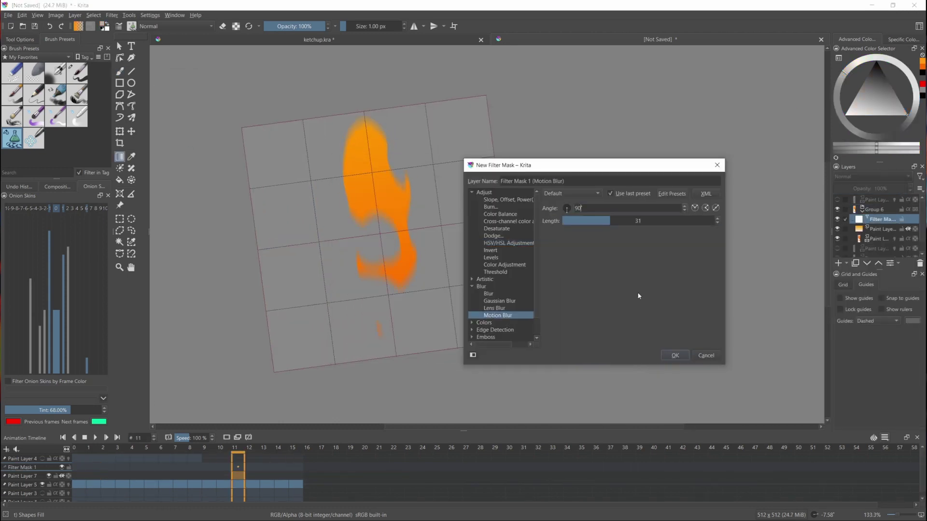
Add a Motion Blur filter mask with angle 90 and length 31 to the flame group.
key(Return)
key(minus)
key(minus)
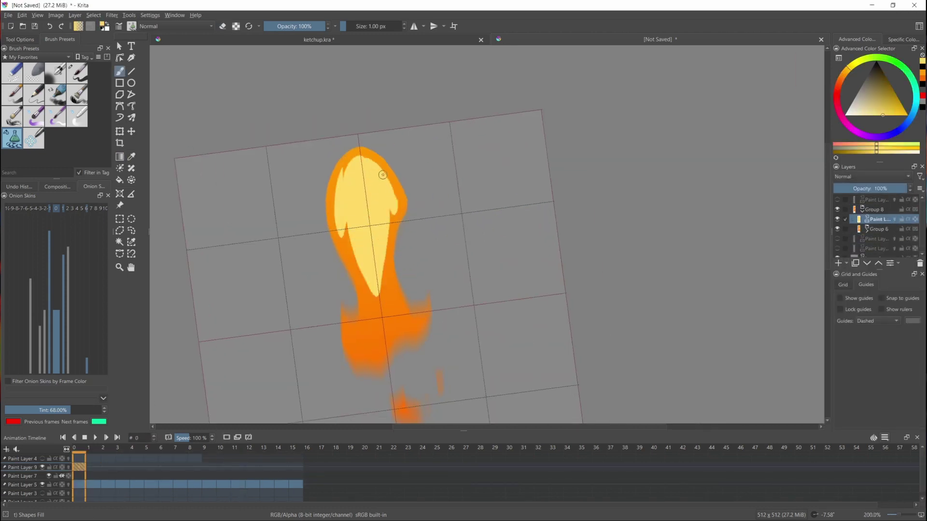
Paint the yellow inner flame shapes inside the orange flame on frames 1 to 7.
key(Right)
drag(362, 154, 398, 231)
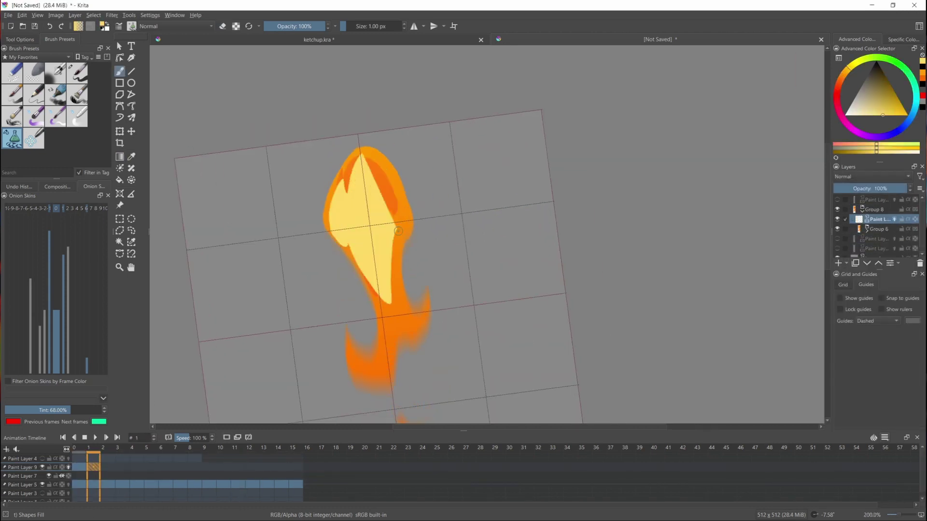
key(period)
key(period)
key(period)
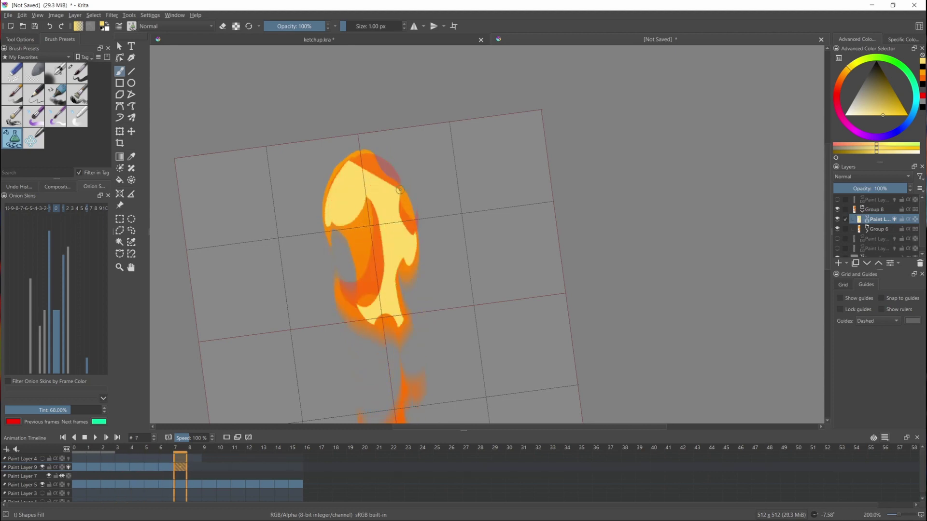
Continue the yellow inner flame on frames 8 to 11, following the orange silhouette.
key(period)
key(e)
scroll(358, 247, down, 1)
drag(205, 450, 200, 450)
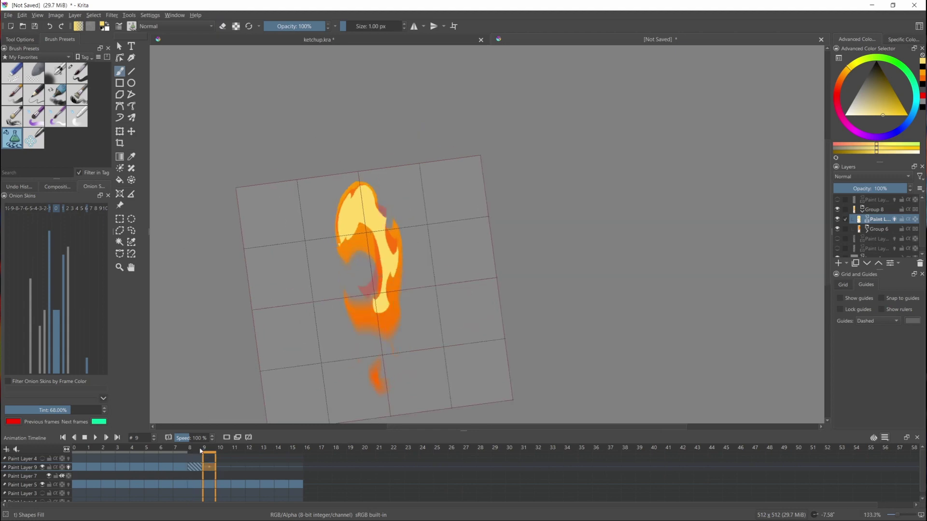
key(period)
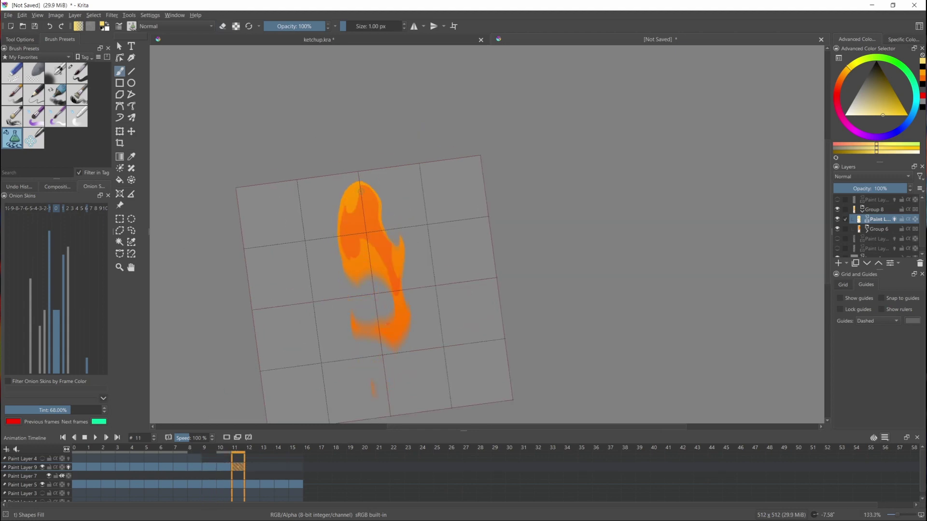
Draw the yellow inner flame on frames 13 to 15 and place its frame 0 keyframe at frame 16.
click(266, 468)
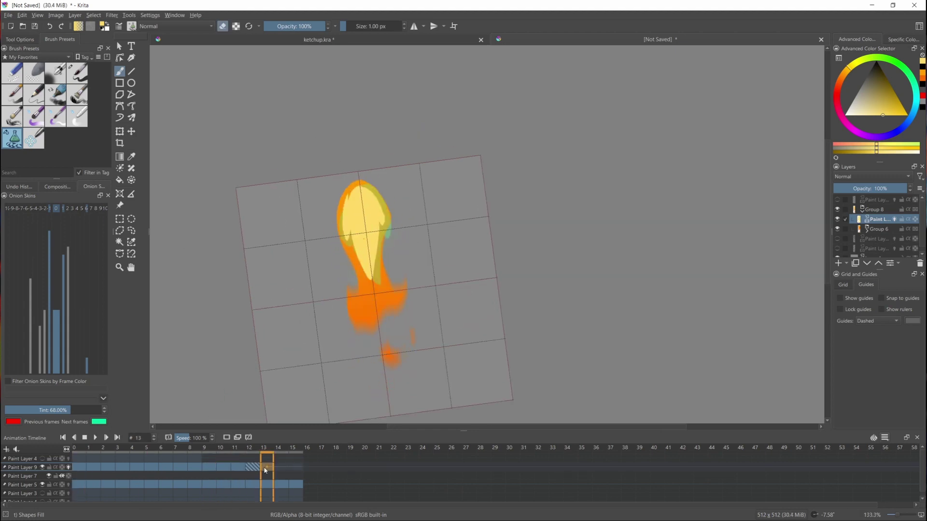
click(281, 468)
click(296, 467)
click(311, 467)
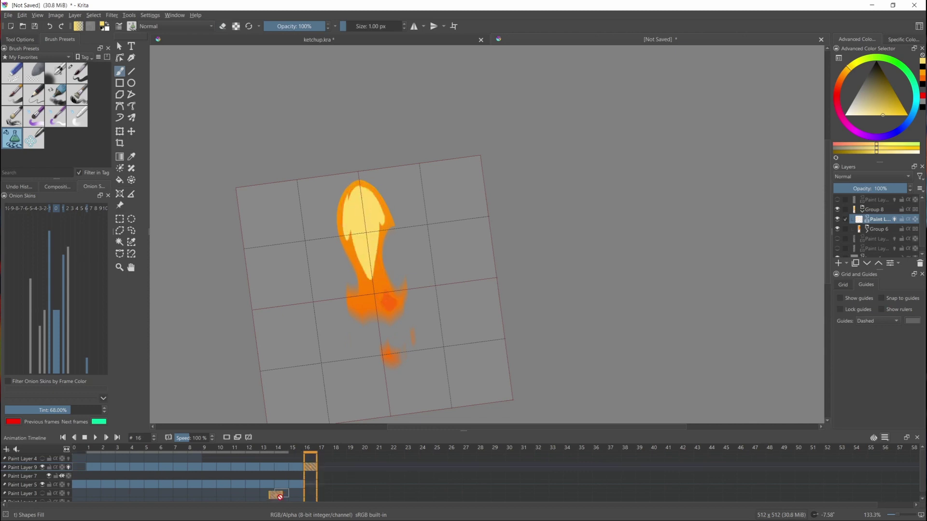
Play the loop to check the yellow inner flame's motion and open the animation timeline settings.
scroll(584, 325, down, 2)
click(95, 438)
click(884, 438)
click(890, 463)
key(plus)
key(plus)
key(minus)
key(minus)
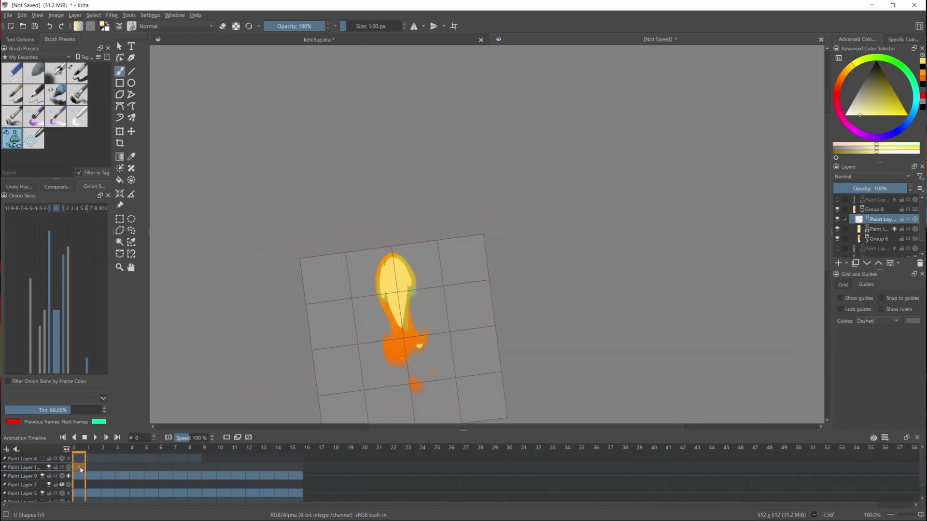
Insert a blank keyframe at frame 0 of the new layer and paint pale yellow highlights on frames 0 to 3.
click(227, 437)
scroll(433, 326, up, 2)
drag(354, 198, 370, 236)
drag(338, 212, 338, 231)
click(94, 468)
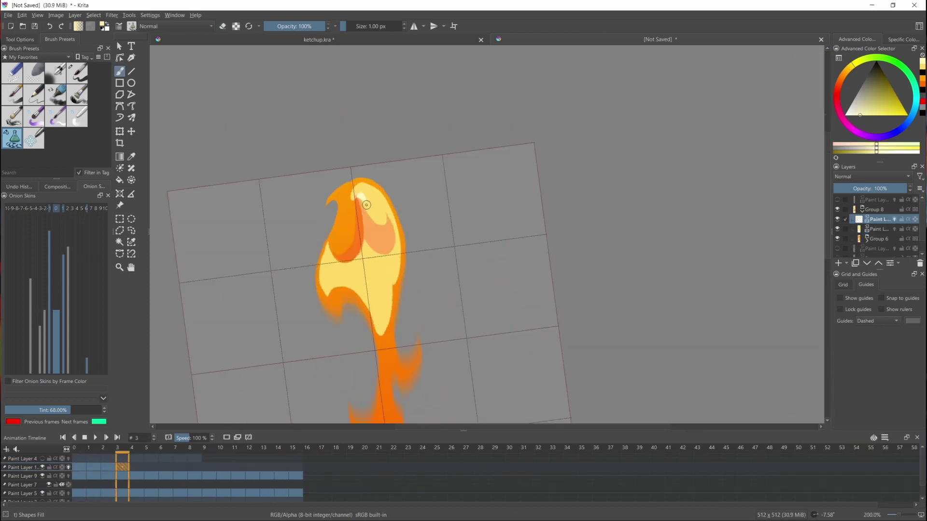
Paint the pale yellow highlights inside the inner flame on frames 4 to 8.
key(Right)
key(Right)
key(Right)
key(Right)
key(Right)
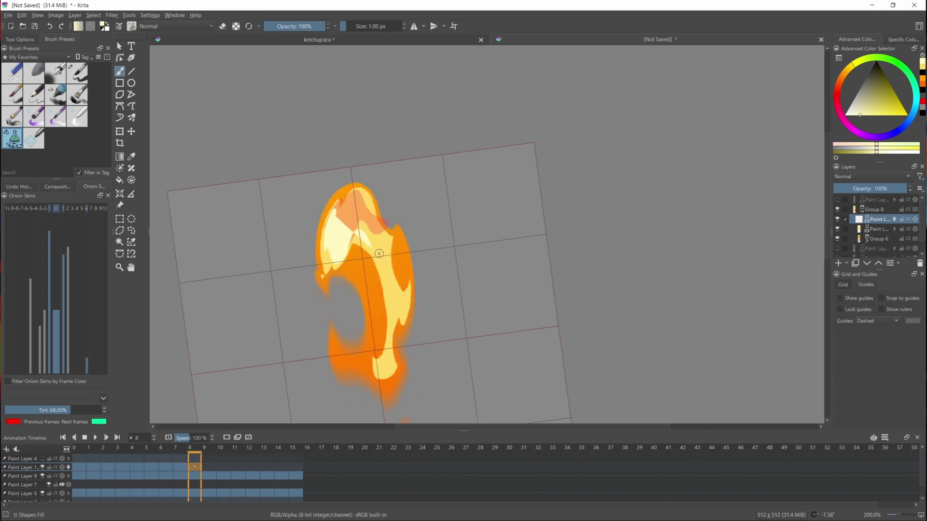
Complete the pale yellow highlights on frames 9 to 15, comparing neighbouring frames.
key(Right)
key(Right)
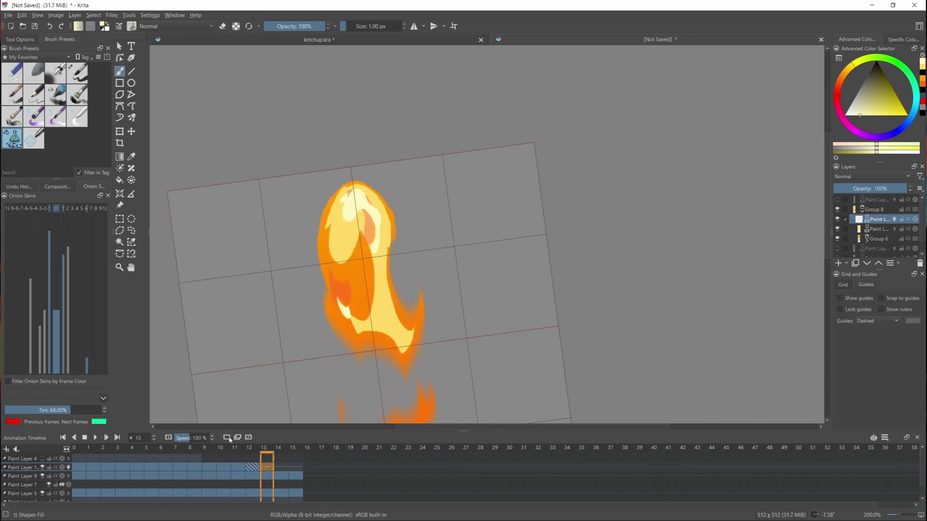
key(Right)
key(Right)
key(Left)
key(Right)
scroll(458, 321, down, 1)
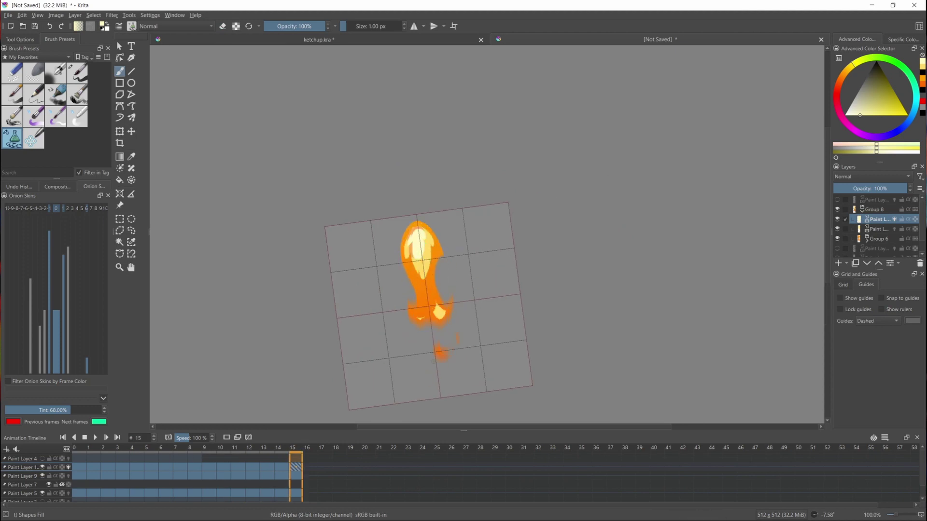
Switch to the yellow inner flame layer on frame 14 and touch up its shape.
scroll(395, 296, up, 2)
key(Left)
click(23, 476)
key(e)
click(43, 467)
click(868, 189)
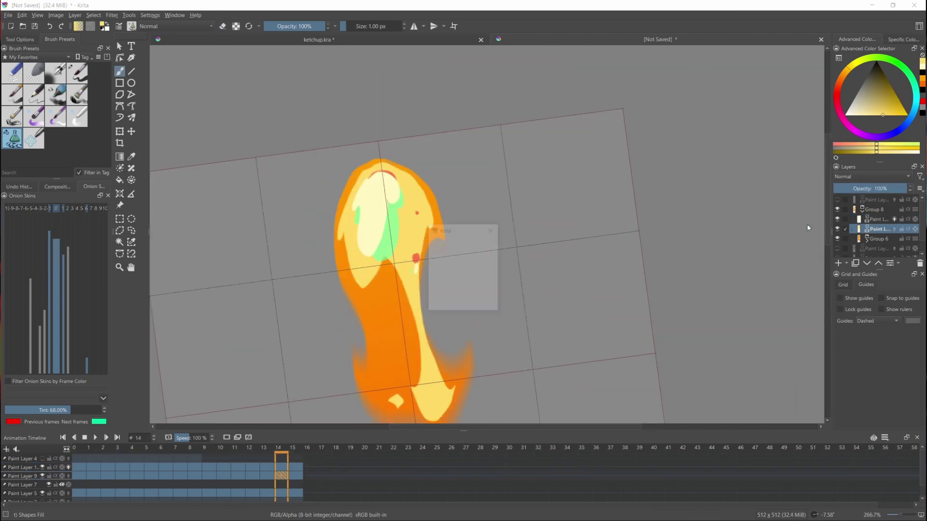